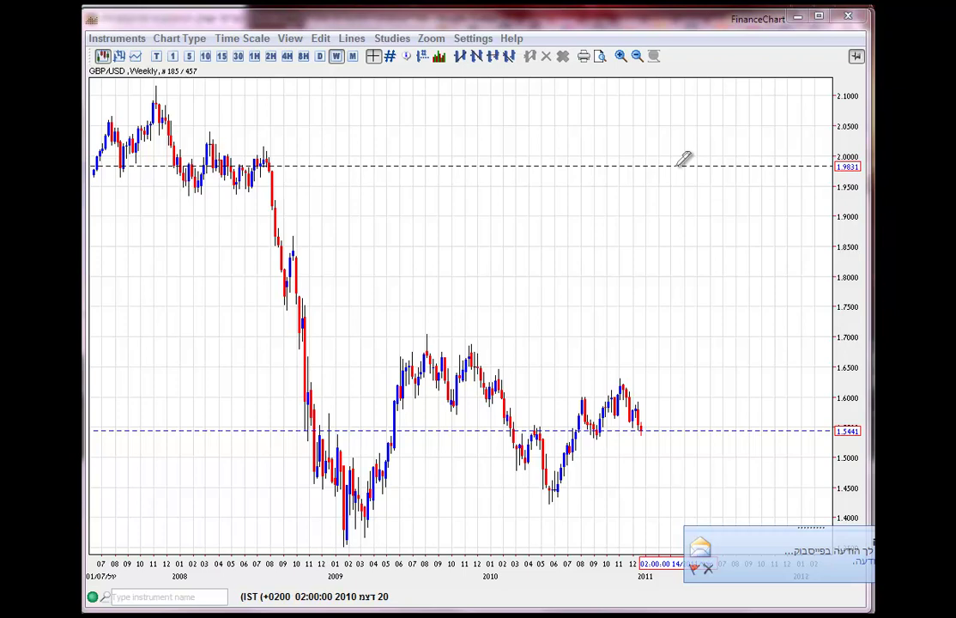
Draw blue arrows on GBP/USD at the 2008 lows near 1.94, the breakdown, and the 2009 highs near 1.68.
mouse_move(684, 165)
mouse_down()
mouse_move(597, 330)
mouse_move(129, 493)
mouse_move(726, 534)
mouse_move(511, 319)
mouse_move(231, 172)
mouse_move(189, 194)
mouse_move(259, 191)
mouse_up()
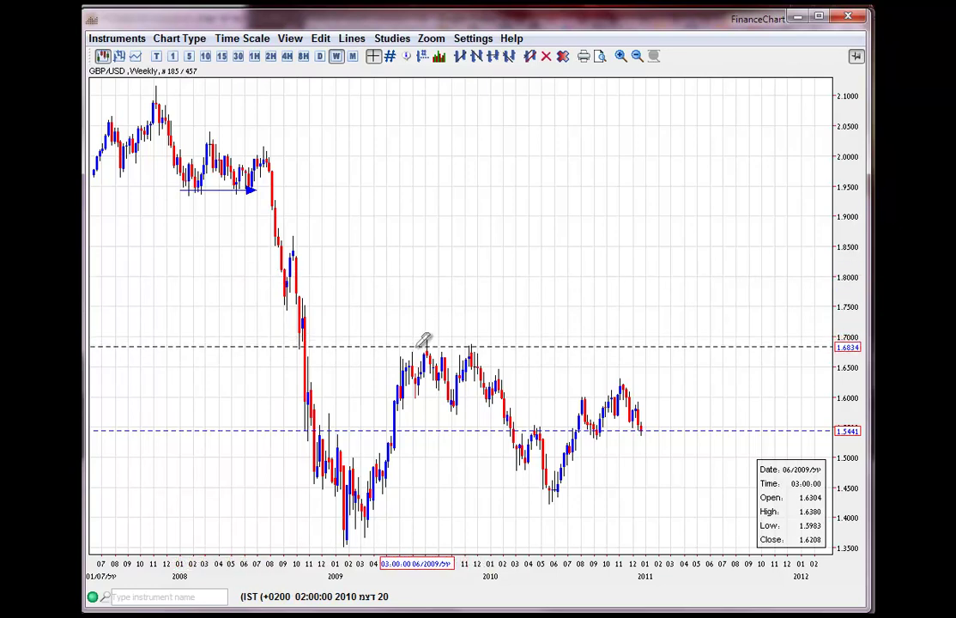
drag(426, 345, 480, 342)
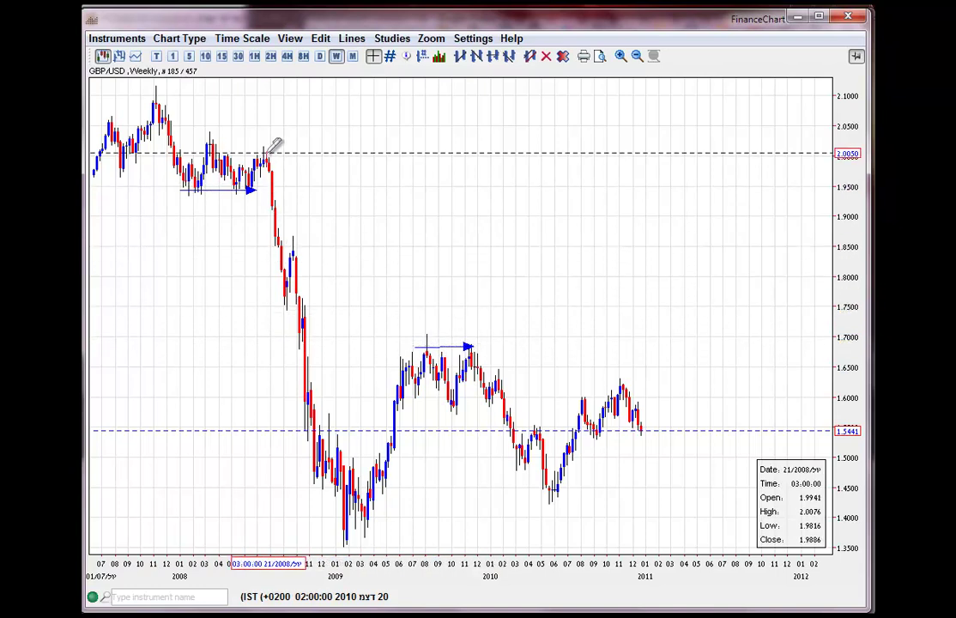
click(249, 225)
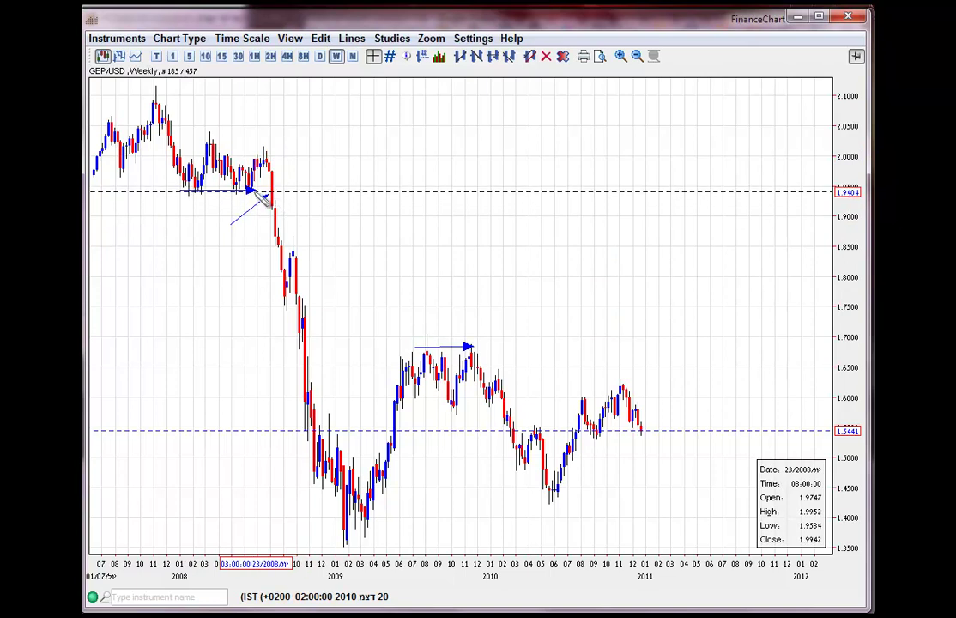
click(267, 197)
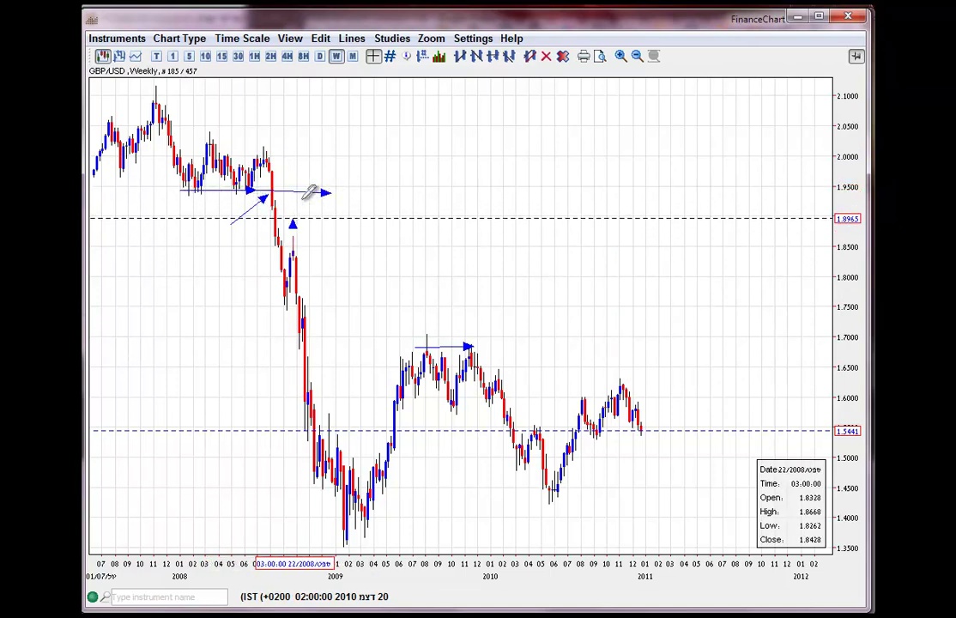
click(311, 159)
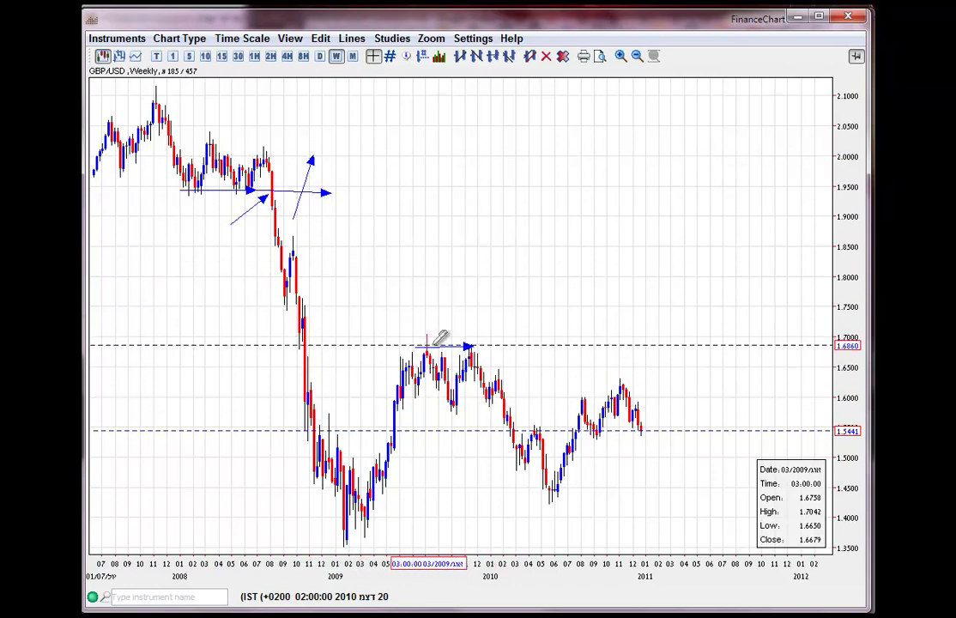
drag(472, 346, 472, 300)
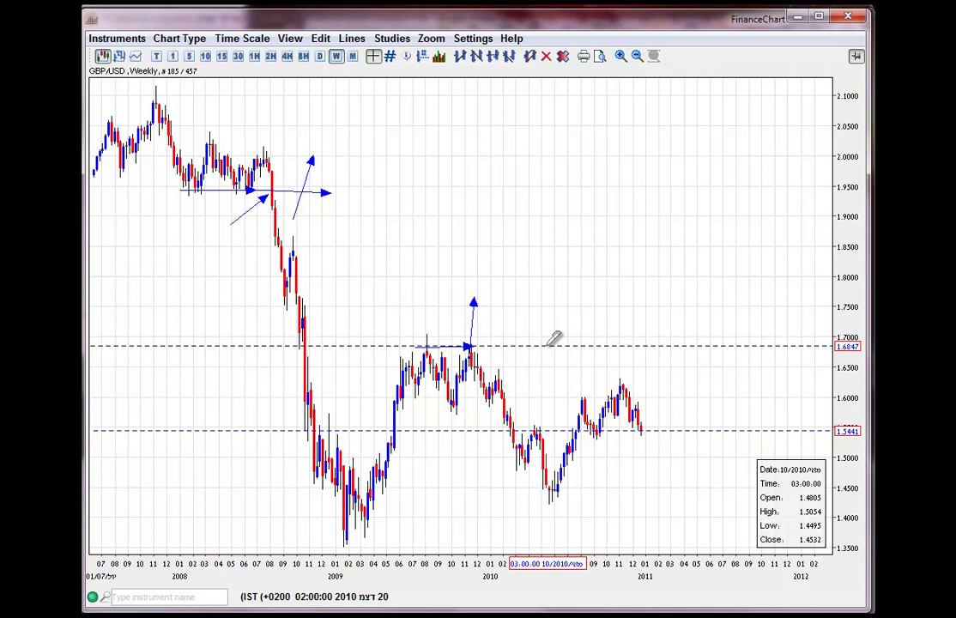
click(129, 38)
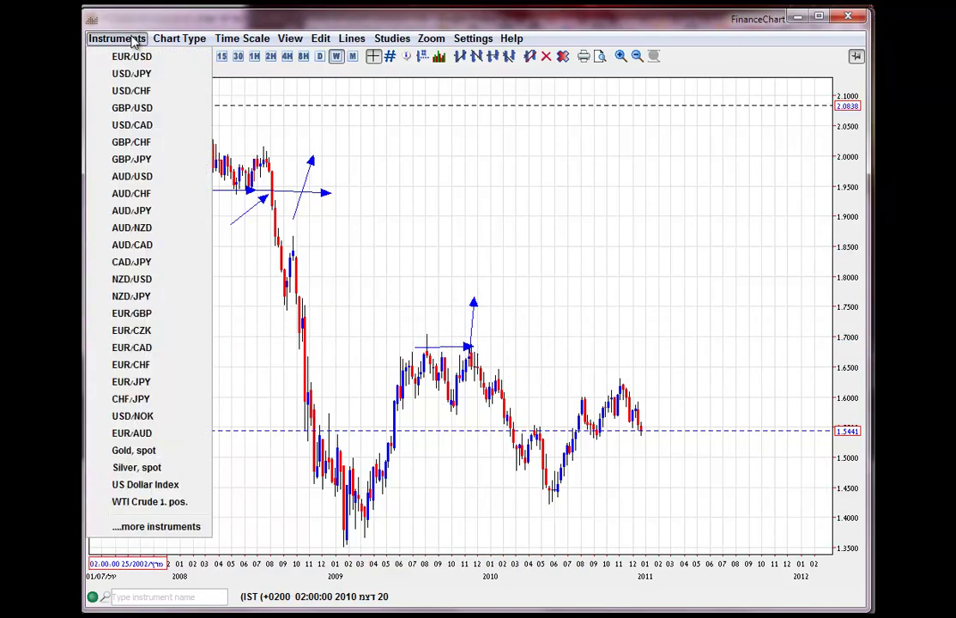
Switch the chart from GBP/USD to the weekly EUR/USD pair.
click(135, 108)
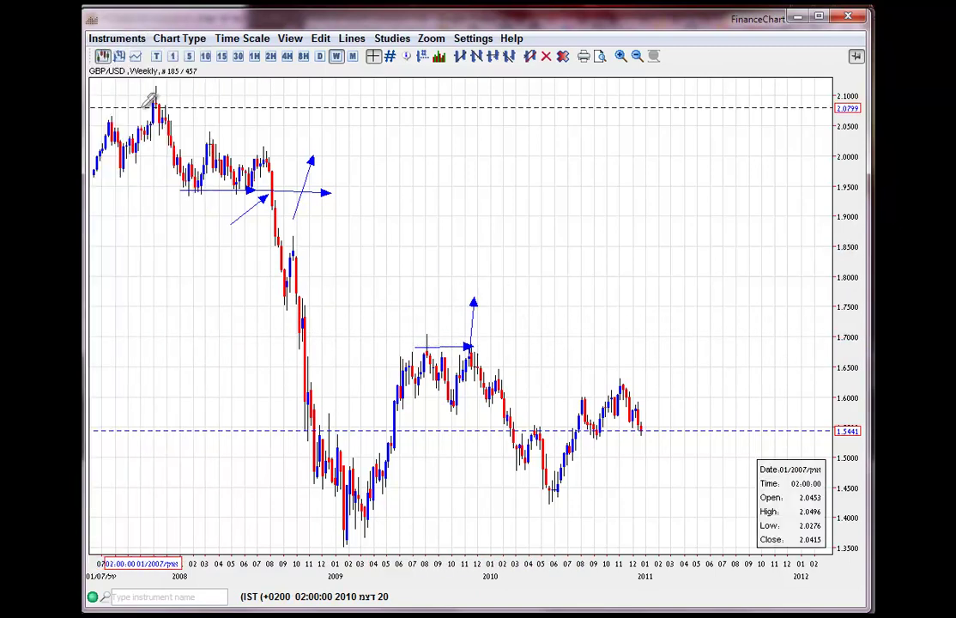
click(117, 39)
click(138, 63)
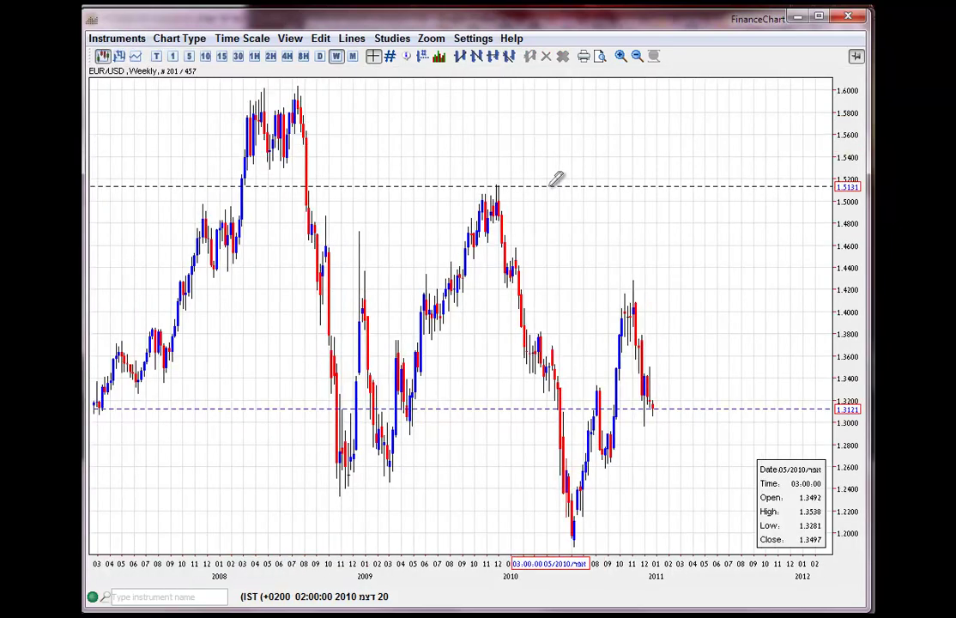
scroll(556, 178, down, 1)
scroll(557, 178, up, 2)
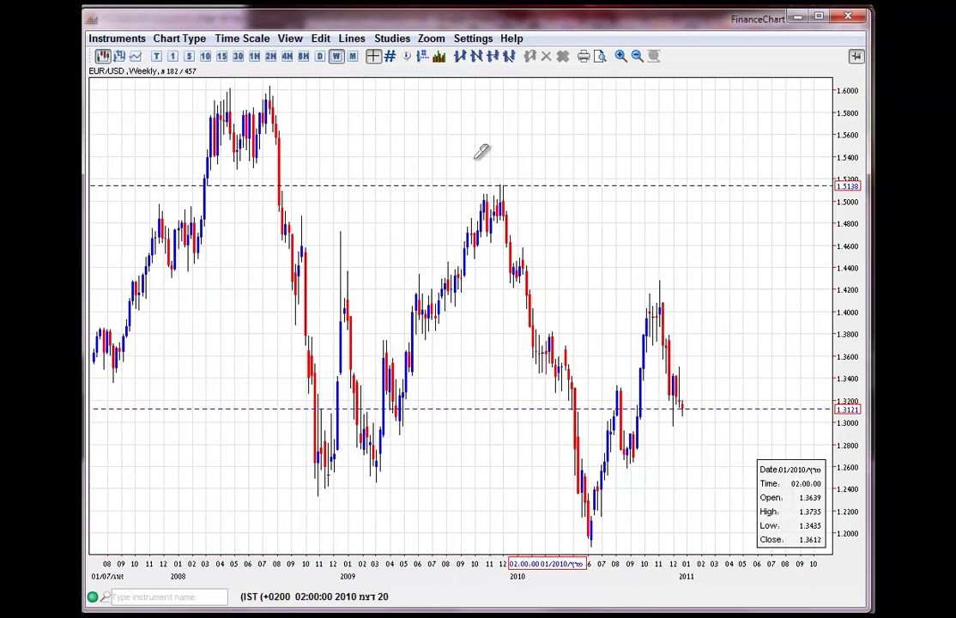
Mark the EUR/USD 2008 peak near 1.60 and 1.25 lows with arrows, plus falling and rising trendlines.
click(282, 91)
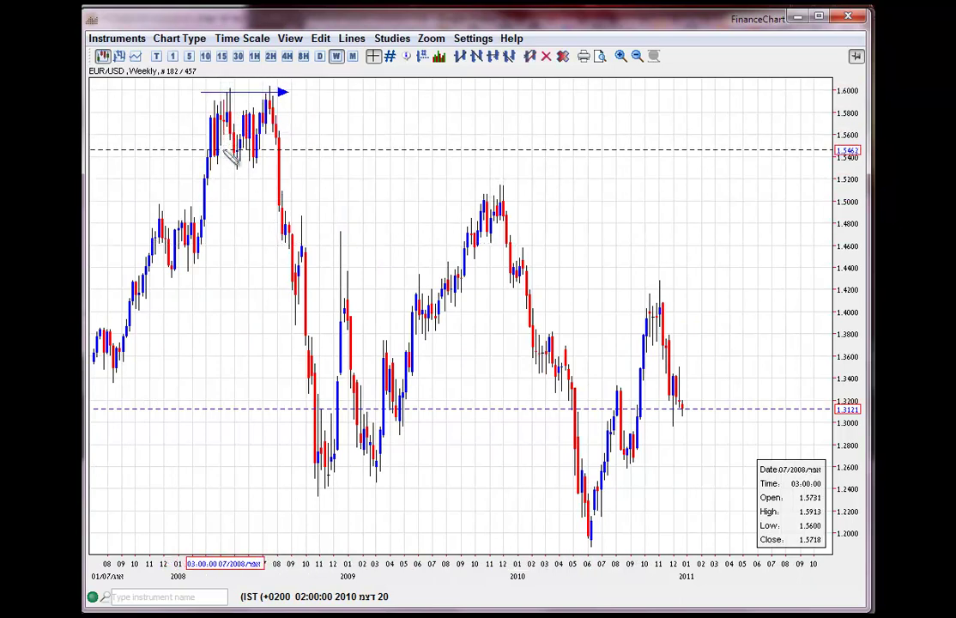
click(270, 94)
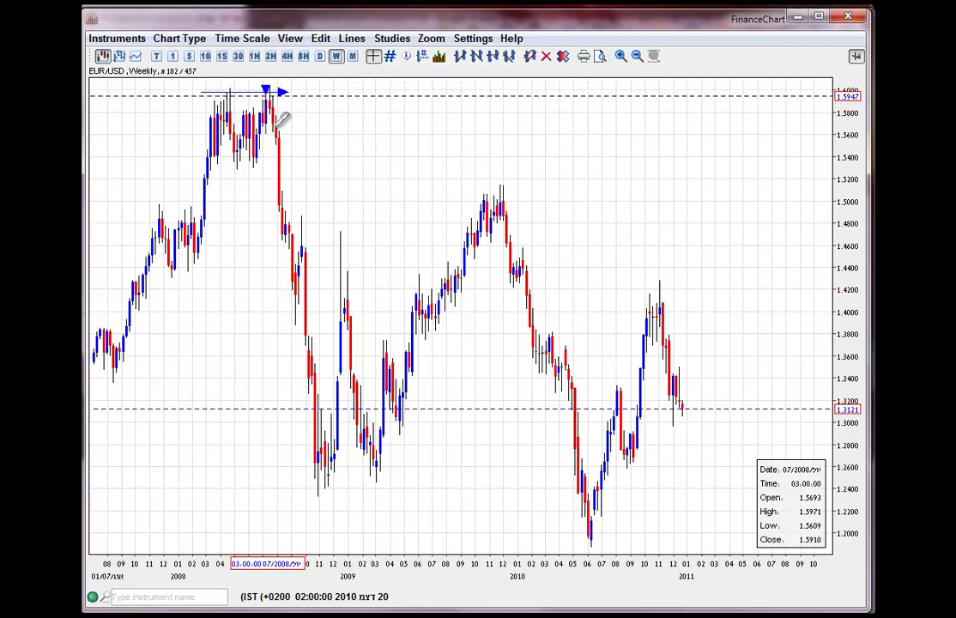
click(298, 234)
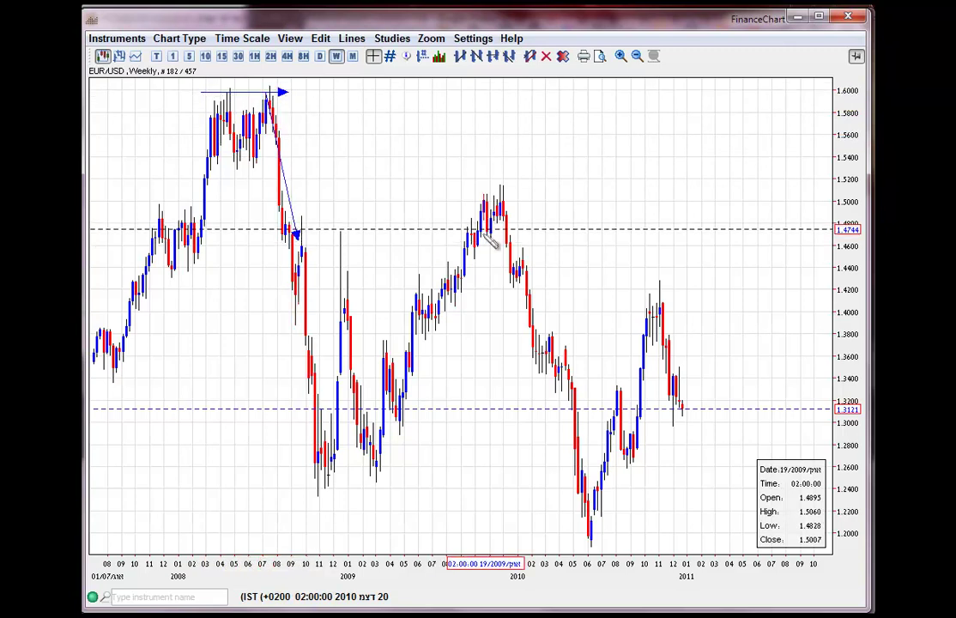
click(327, 482)
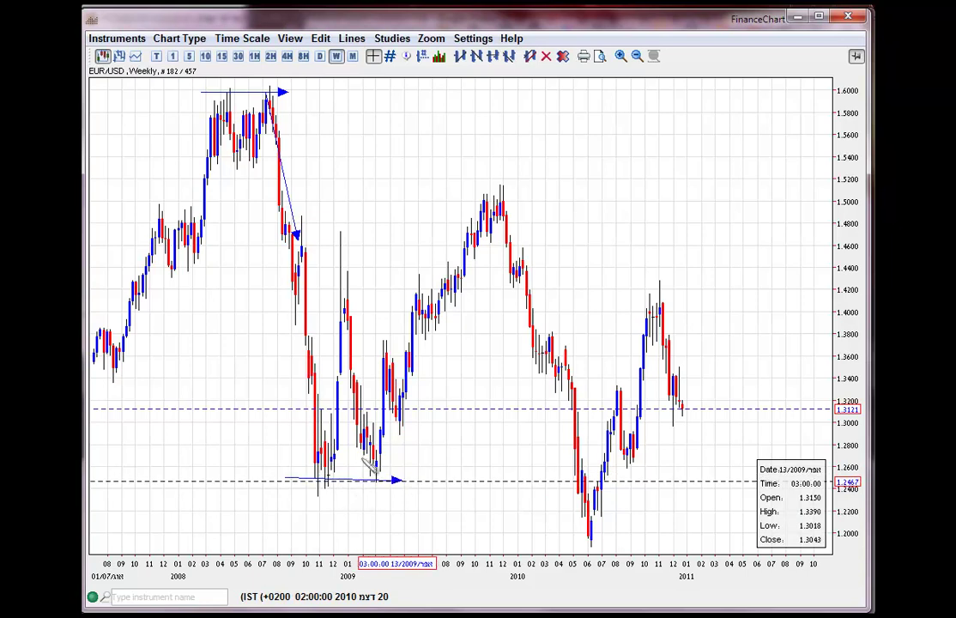
click(337, 494)
click(496, 206)
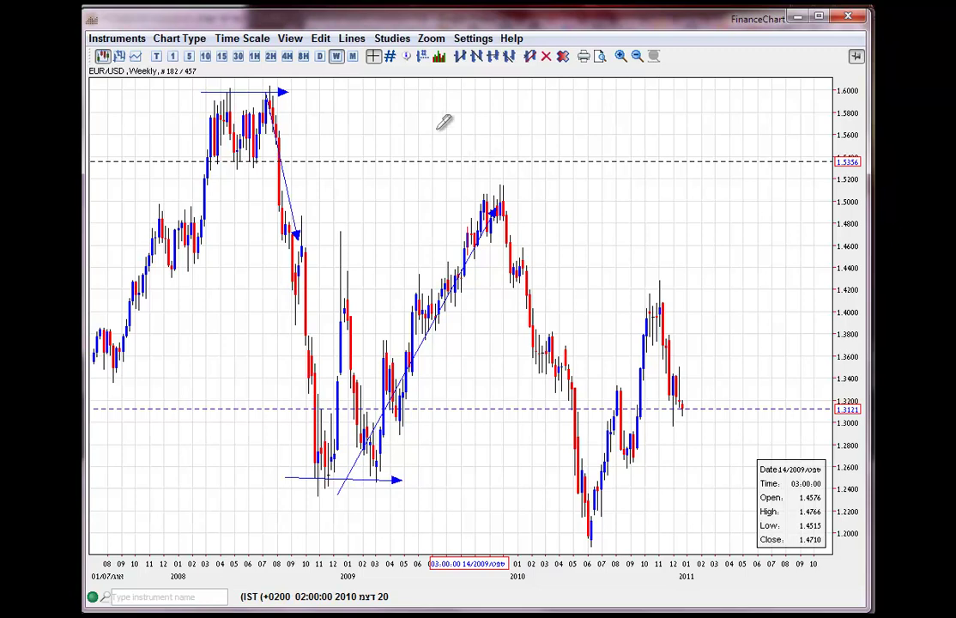
click(121, 41)
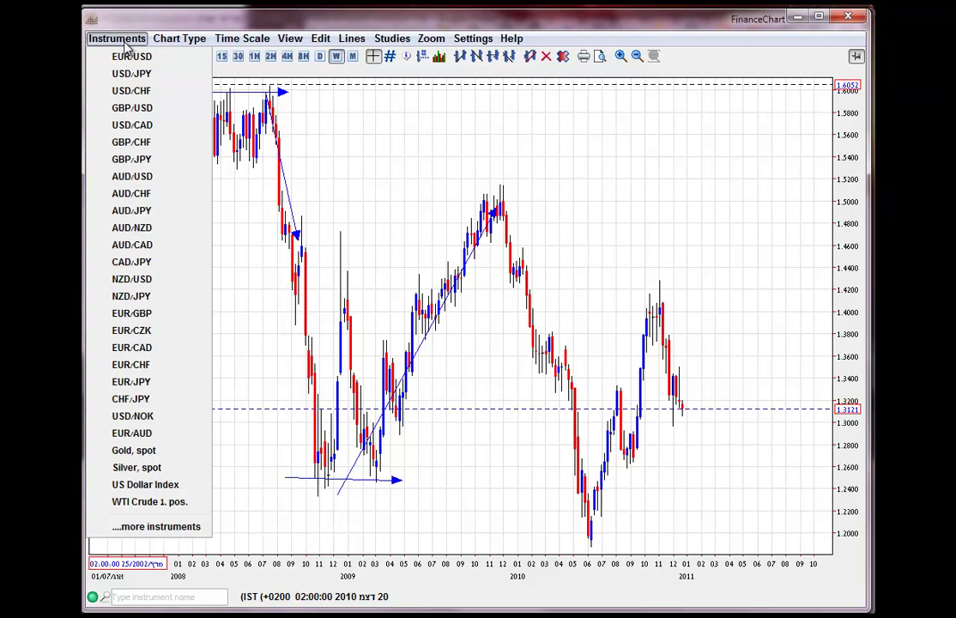
Load GBP/CHF and draw arrows along the 2008 range top near 2.09 and the 2007 highs.
click(136, 143)
scroll(476, 163, down, 1)
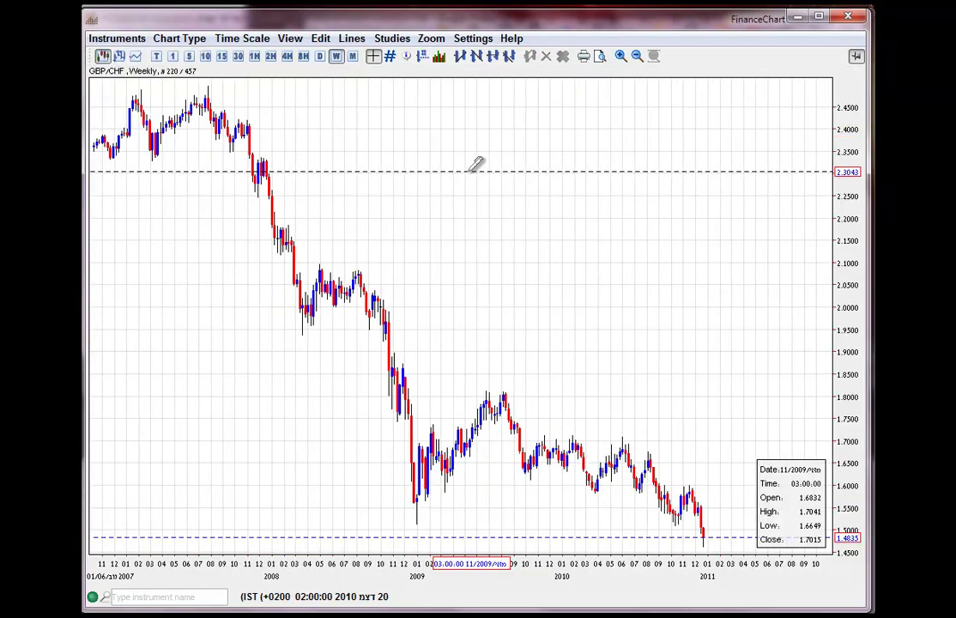
drag(320, 268, 381, 260)
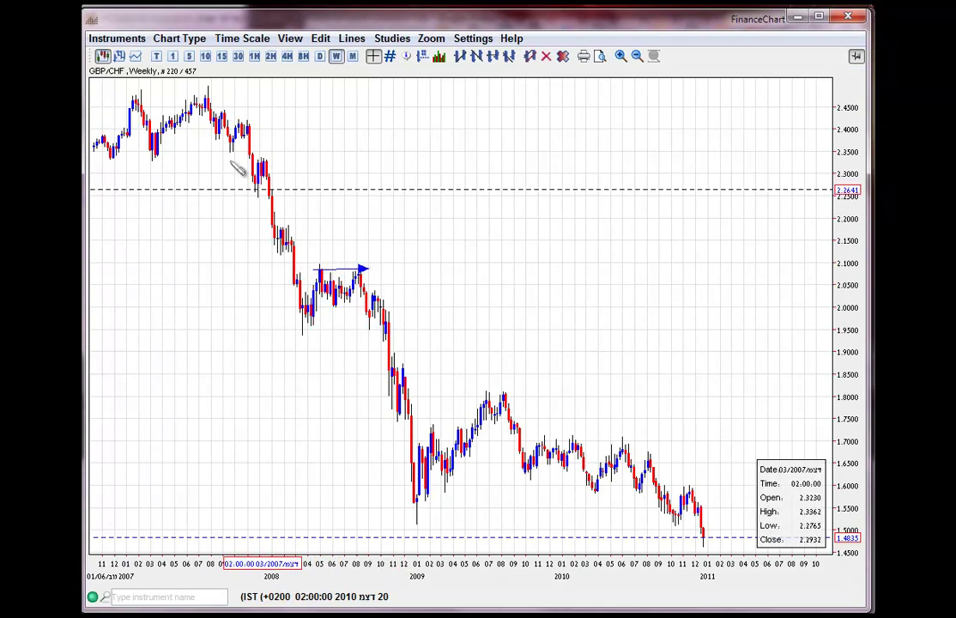
drag(120, 90, 238, 90)
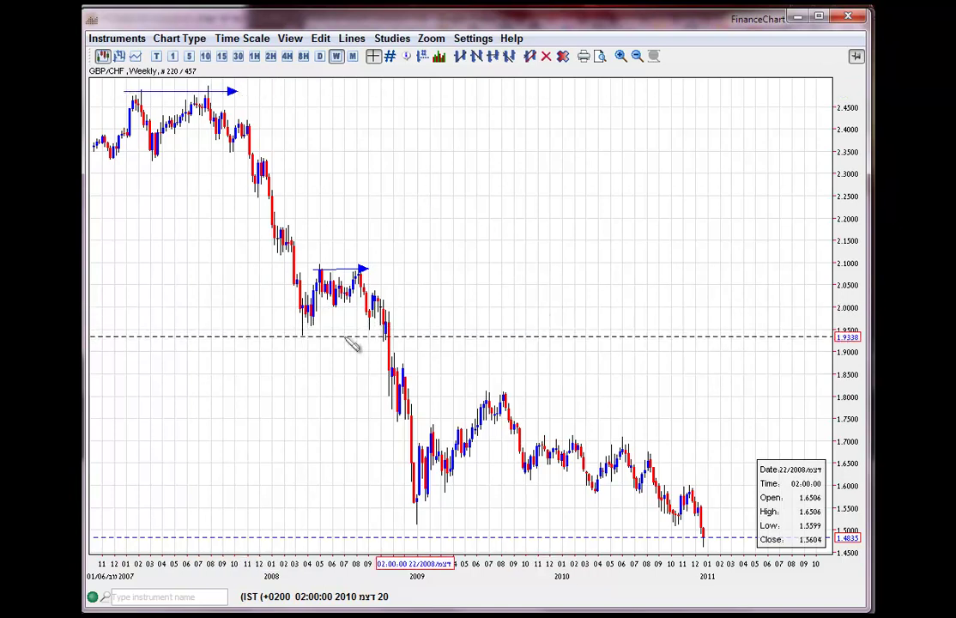
Add arrows at the 2008 range bottom near 1.94, the breakdown level and the 2009 high near 1.81.
drag(303, 333, 379, 334)
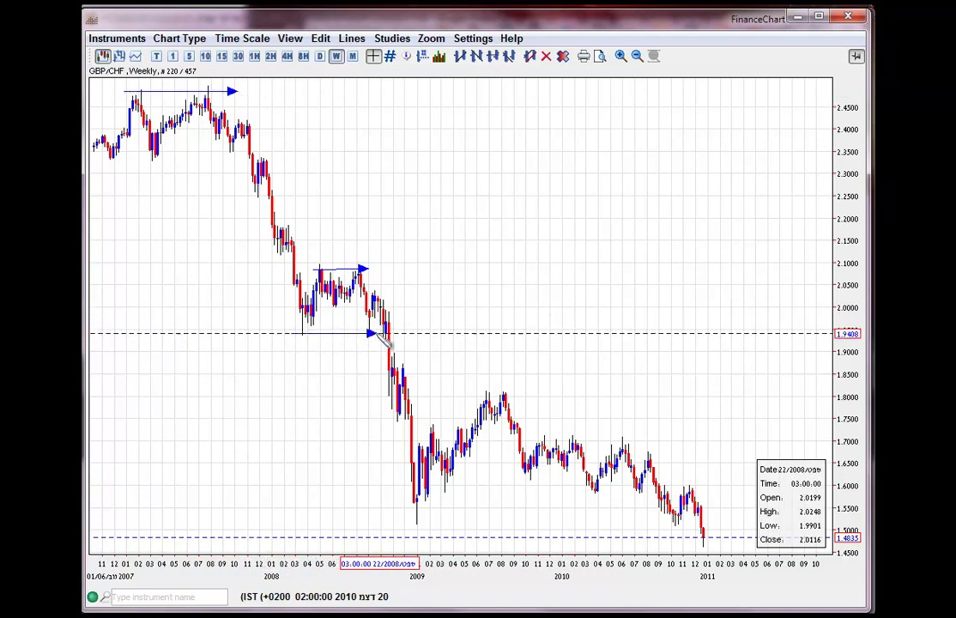
drag(302, 333, 293, 333)
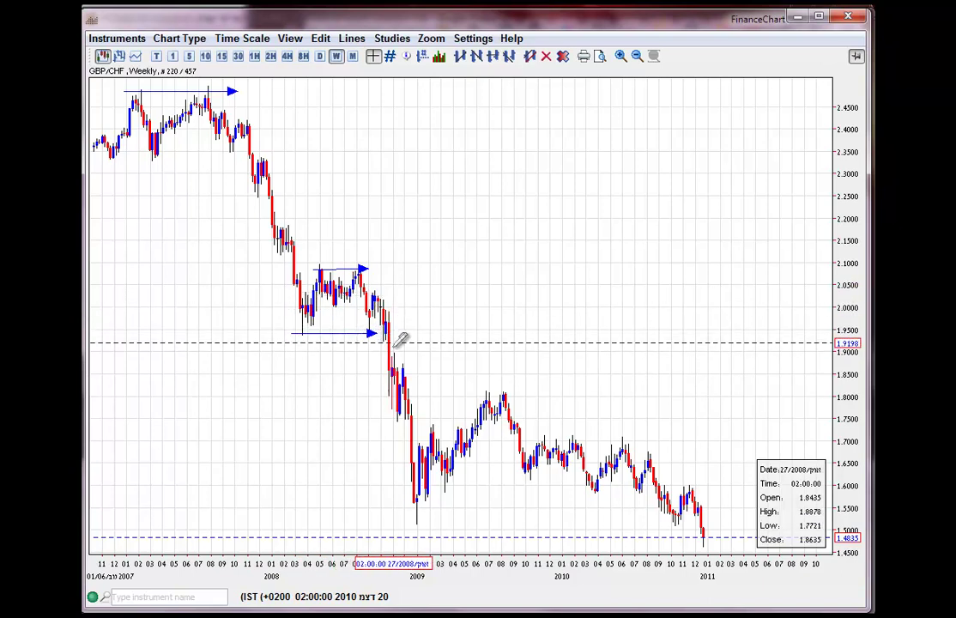
drag(353, 341, 400, 341)
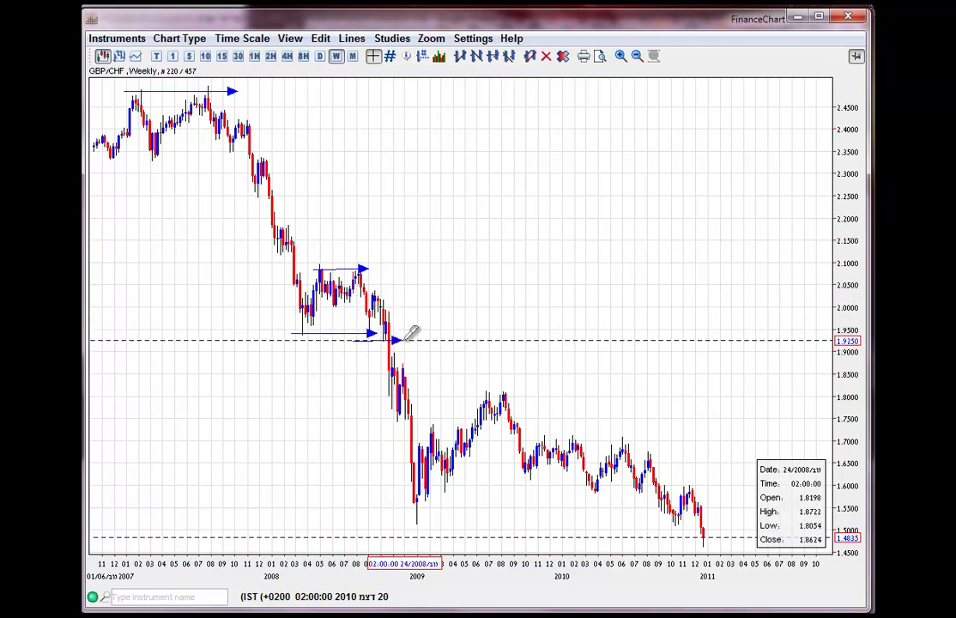
drag(478, 393, 513, 393)
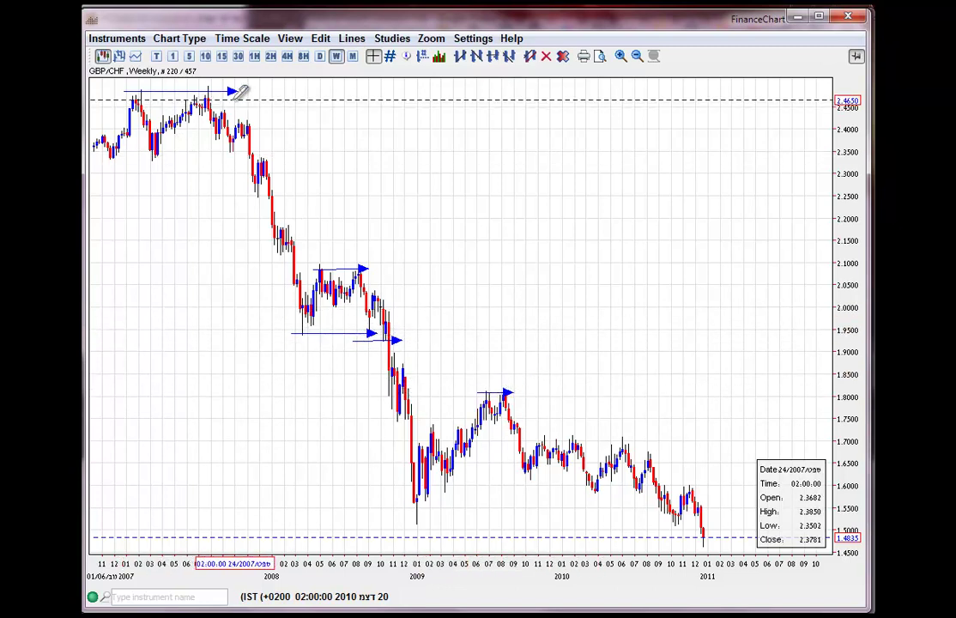
Show GBP/CHF on 4-hour bars and draw a downtrend line from the peak along the highs.
click(272, 61)
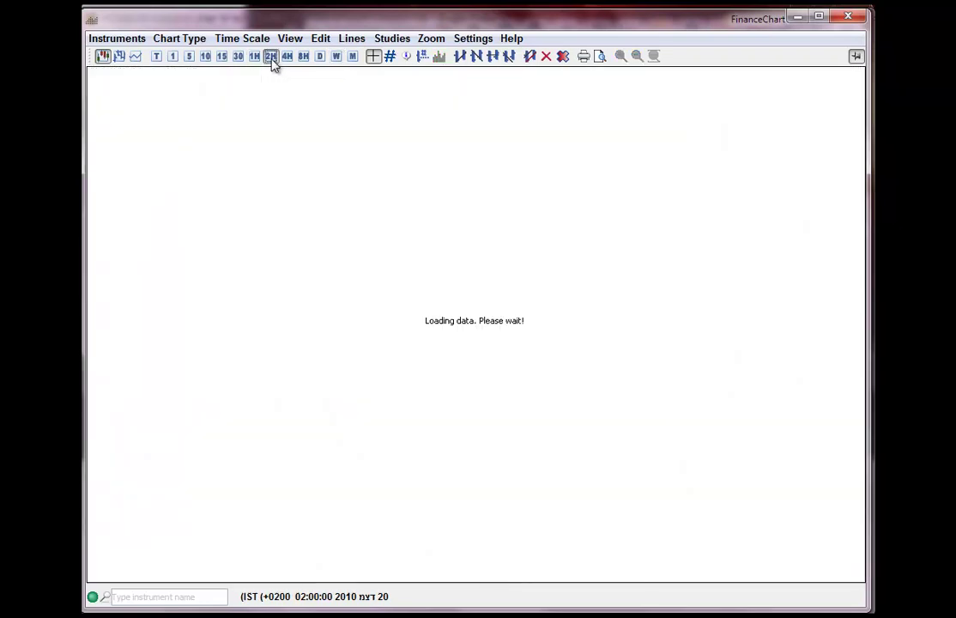
click(288, 58)
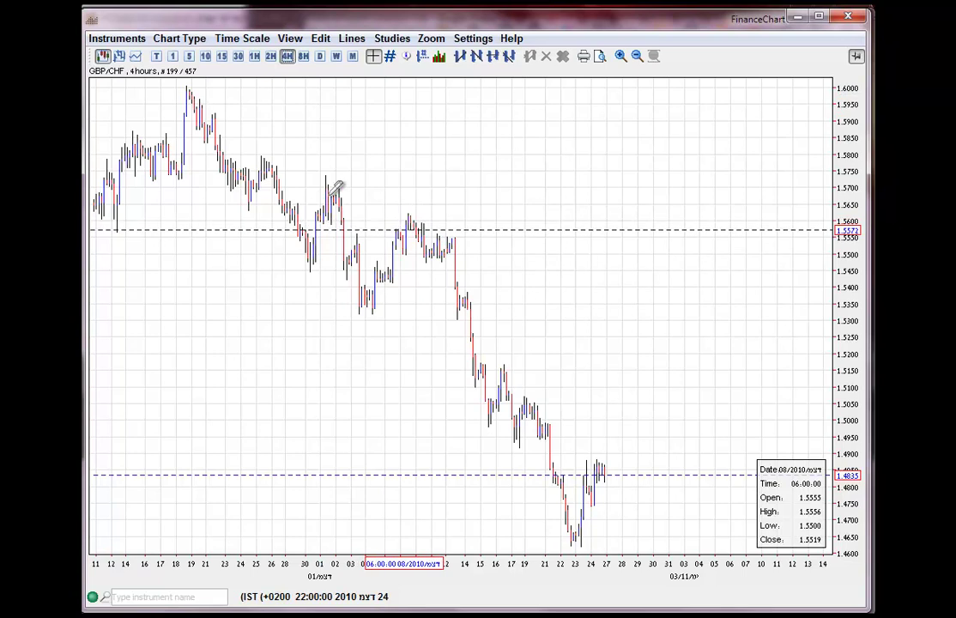
drag(215, 81, 529, 264)
mouse_move(644, 332)
mouse_down()
mouse_move(817, 367)
mouse_move(698, 378)
mouse_move(696, 344)
mouse_move(598, 299)
mouse_move(579, 309)
mouse_up()
Add two short arrows pointing at the trendline break and switch to daily bars.
drag(509, 330, 567, 292)
drag(491, 307, 539, 285)
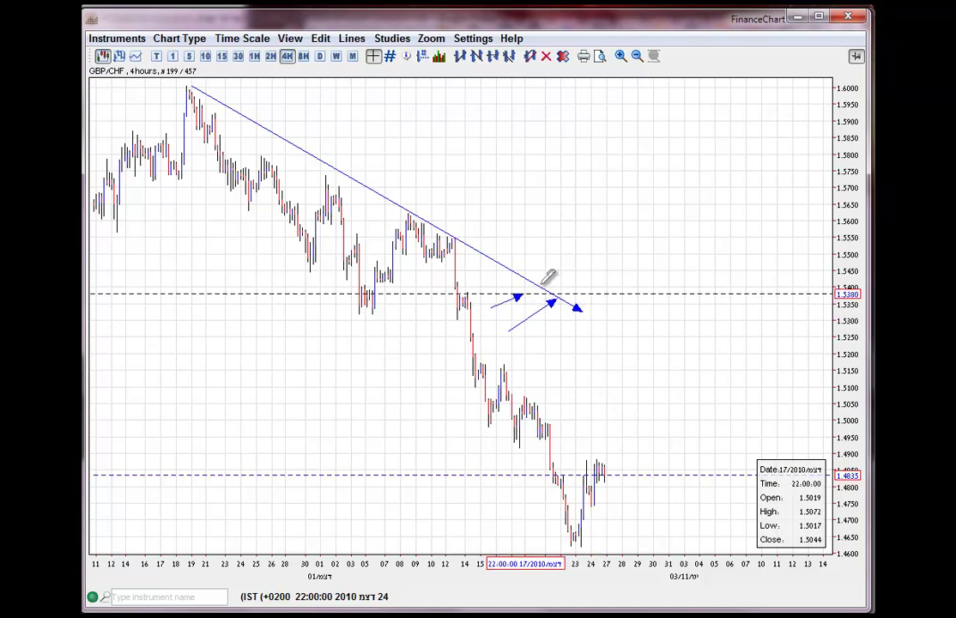
click(324, 56)
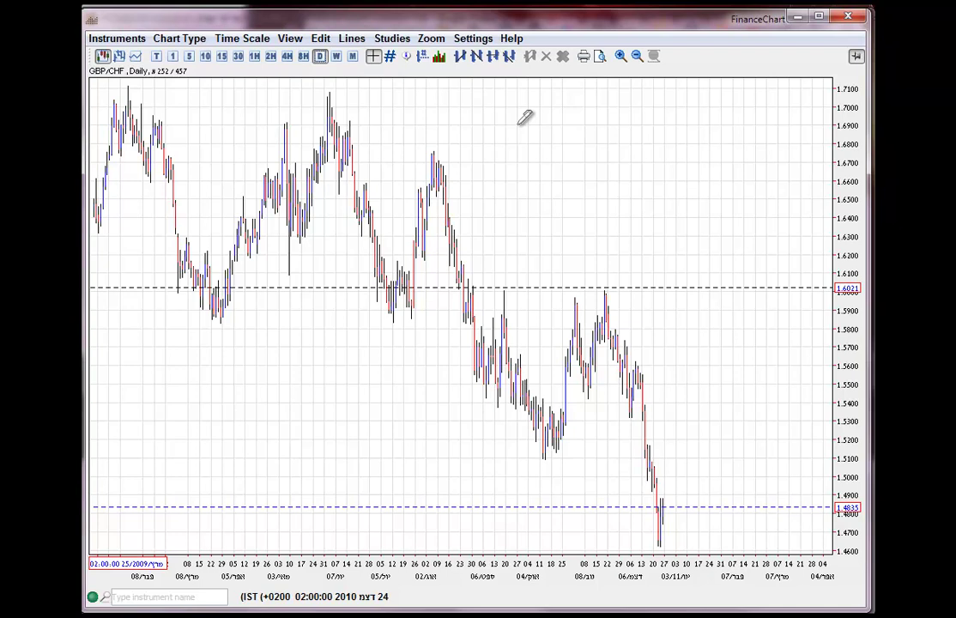
Load the USD/CAD daily chart, passing through AUD/USD, and adjust the zoom.
click(135, 41)
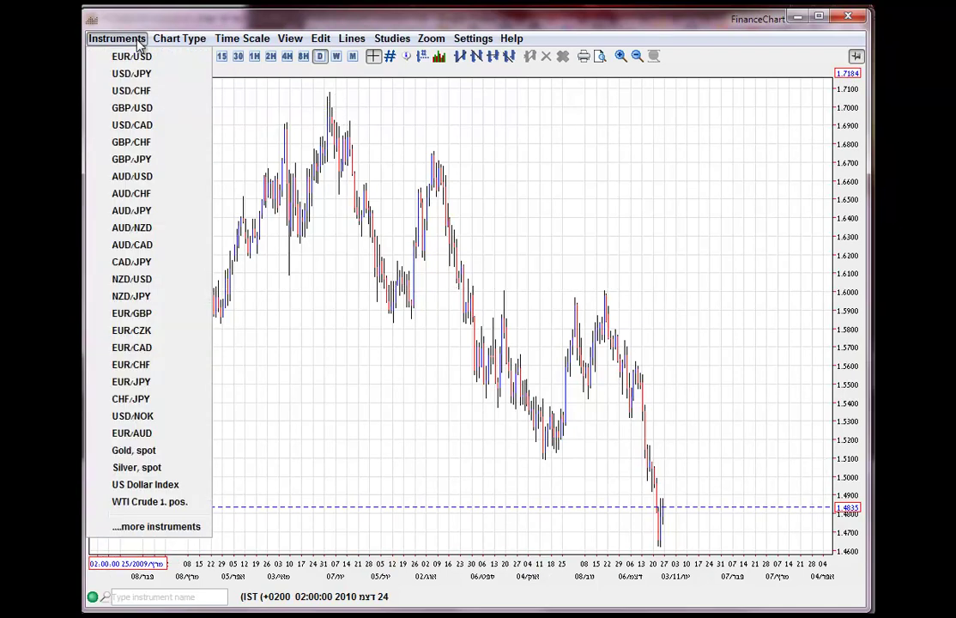
click(130, 175)
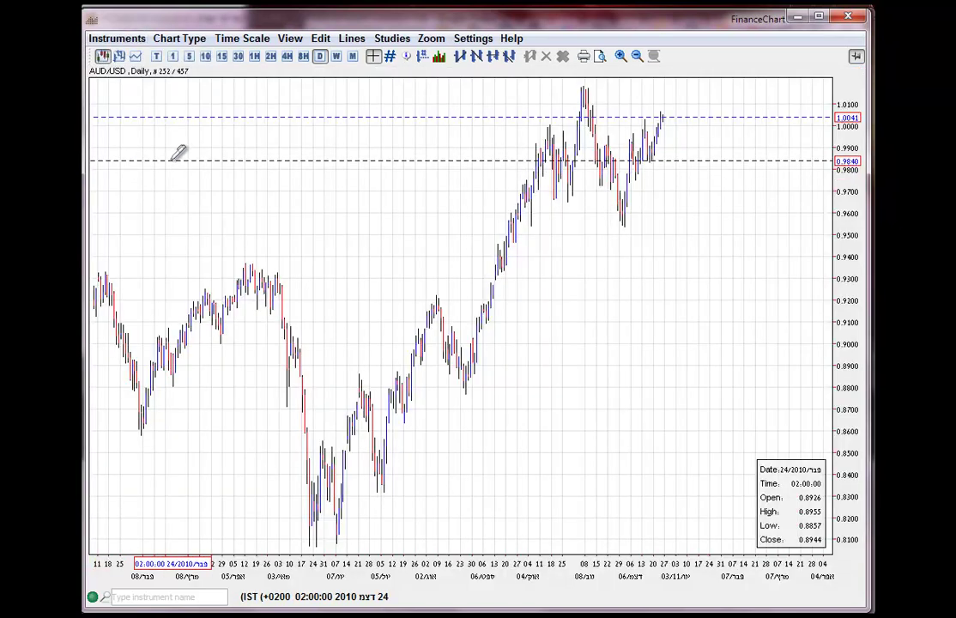
click(133, 38)
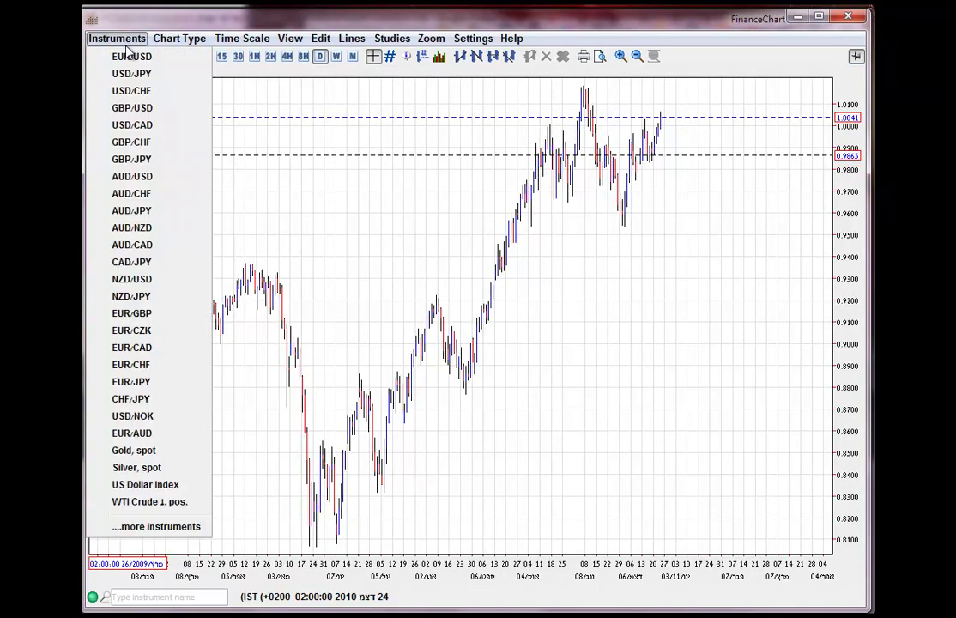
click(148, 124)
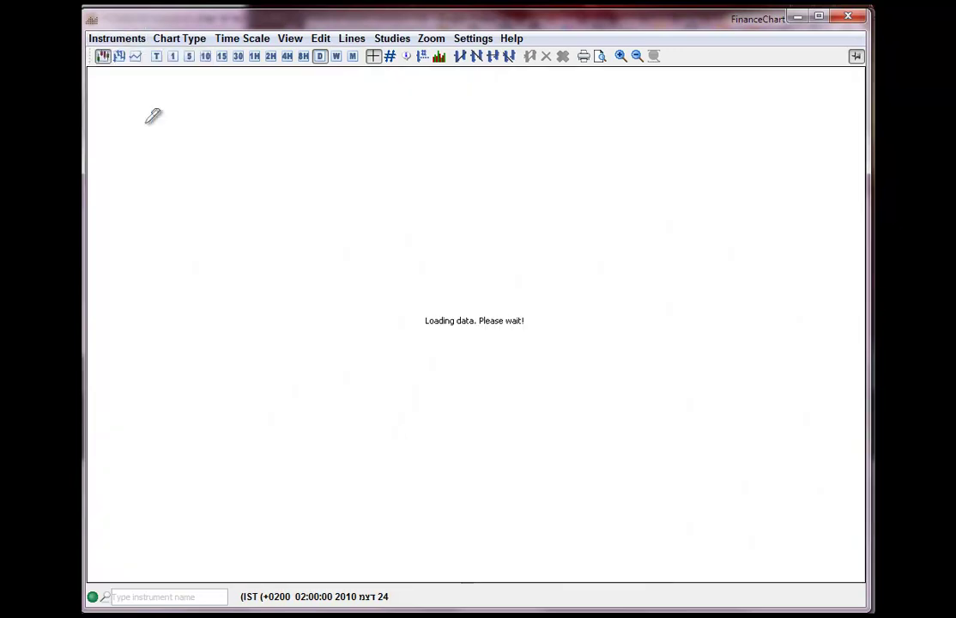
scroll(276, 156, up, 3)
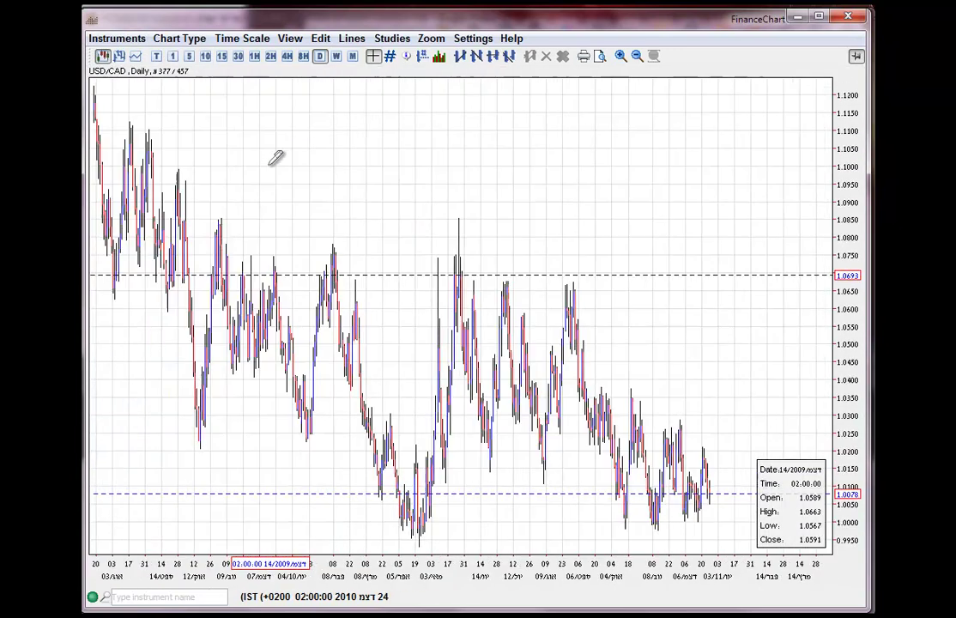
scroll(276, 156, down, 4)
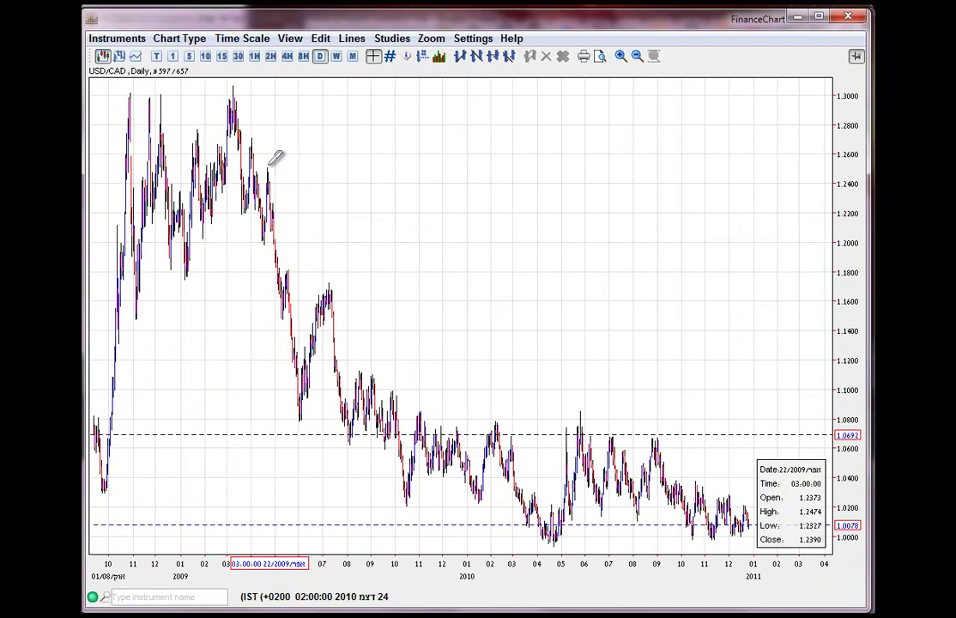
Draw an arrow along the 1.30 highs and two falling arrows from the 2009 peak toward 1.10–1.14.
mouse_move(191, 100)
mouse_down()
mouse_move(317, 99)
mouse_move(333, 159)
mouse_move(391, 272)
mouse_move(470, 375)
mouse_up()
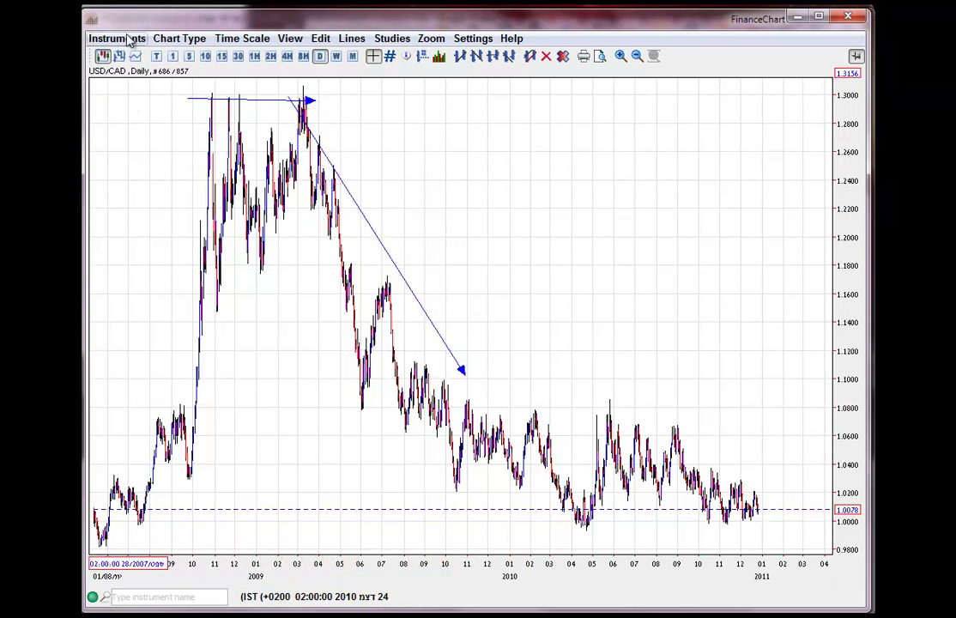
mouse_move(216, 91)
mouse_down()
mouse_move(239, 96)
mouse_move(241, 86)
mouse_move(233, 97)
mouse_up()
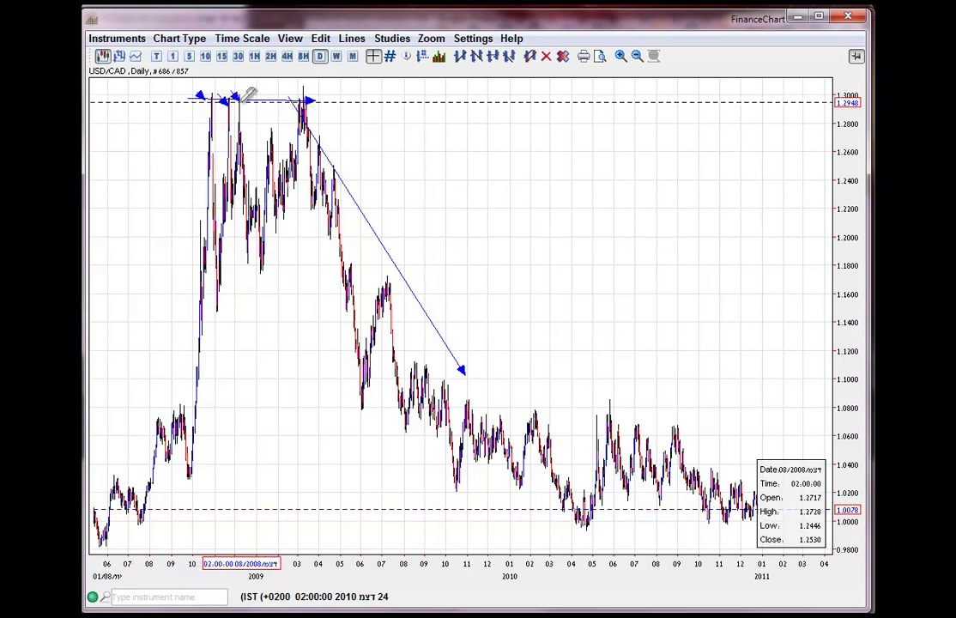
mouse_move(219, 160)
mouse_down()
mouse_move(260, 111)
mouse_move(296, 103)
mouse_move(305, 120)
mouse_move(320, 89)
mouse_move(302, 225)
mouse_up()
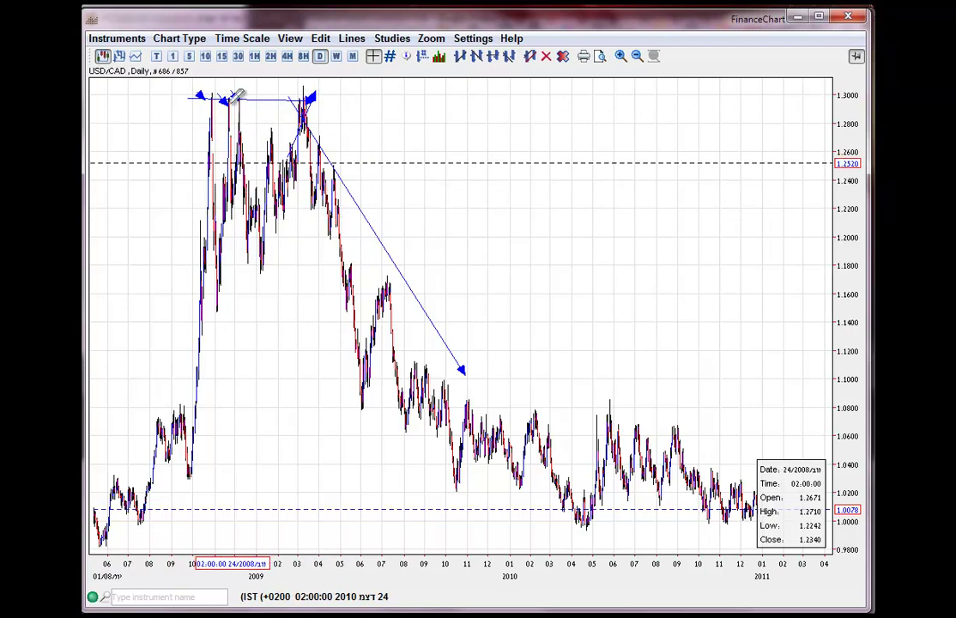
click(304, 87)
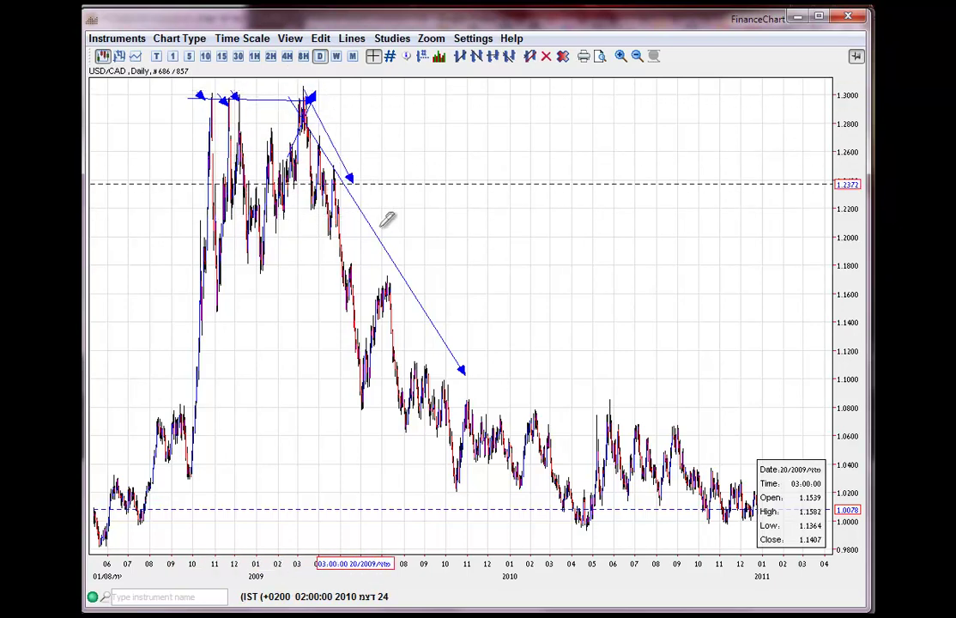
click(463, 321)
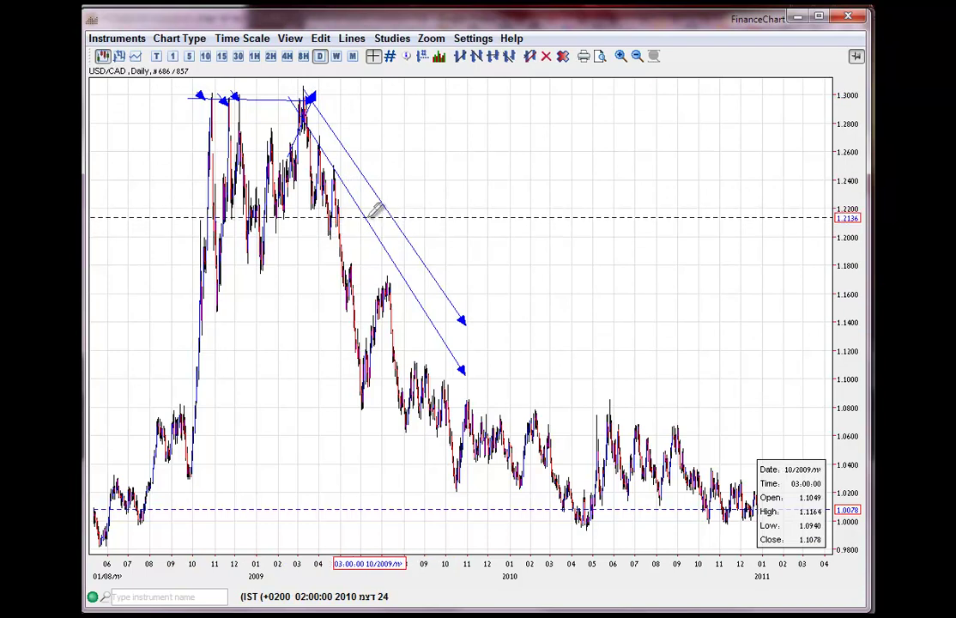
click(116, 40)
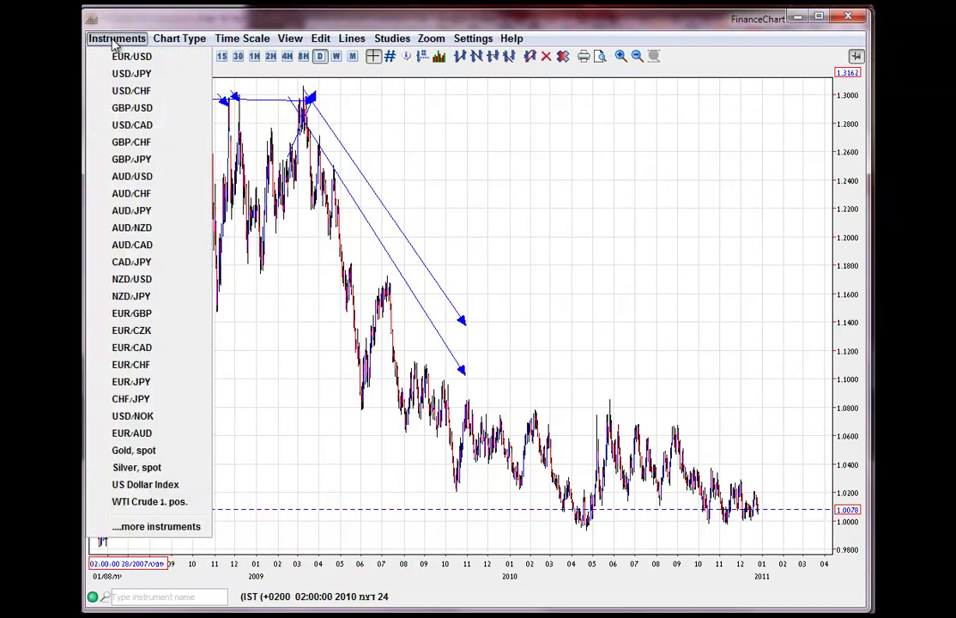
Load AUD/CHF and draw a horizontal arrow along the early-2009 lows at 0.7210.
click(151, 106)
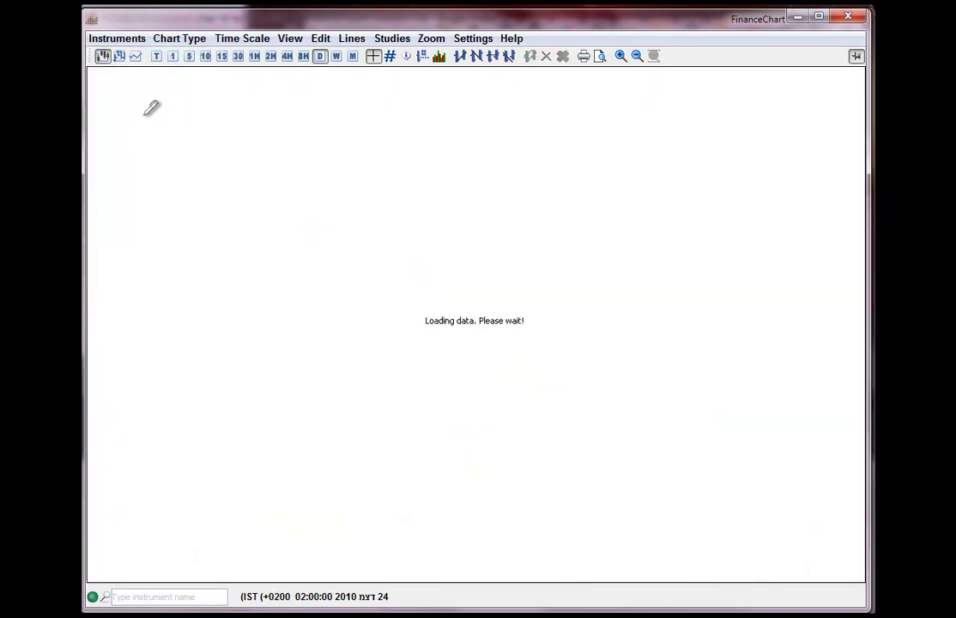
click(129, 43)
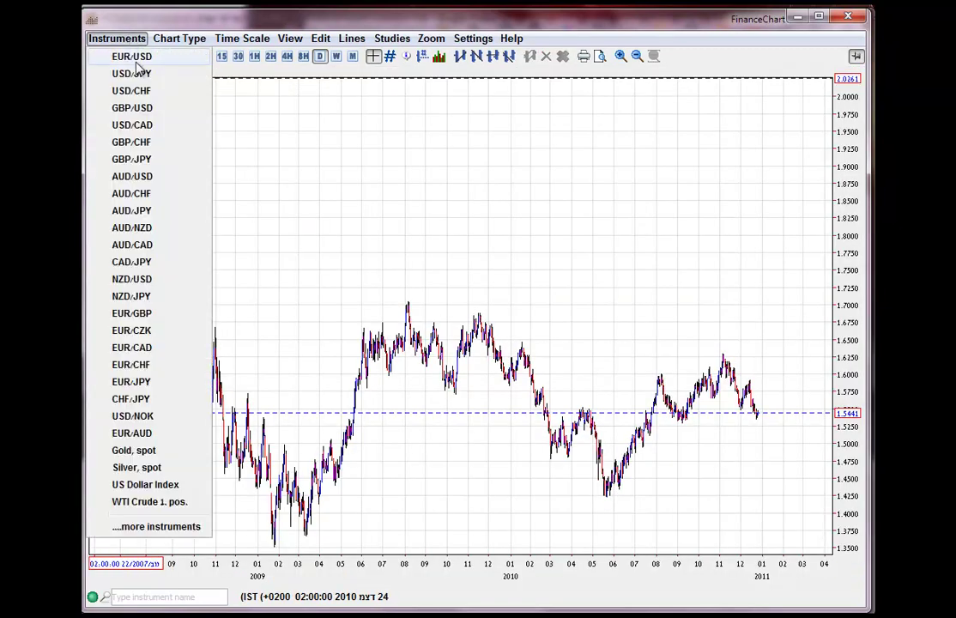
click(137, 193)
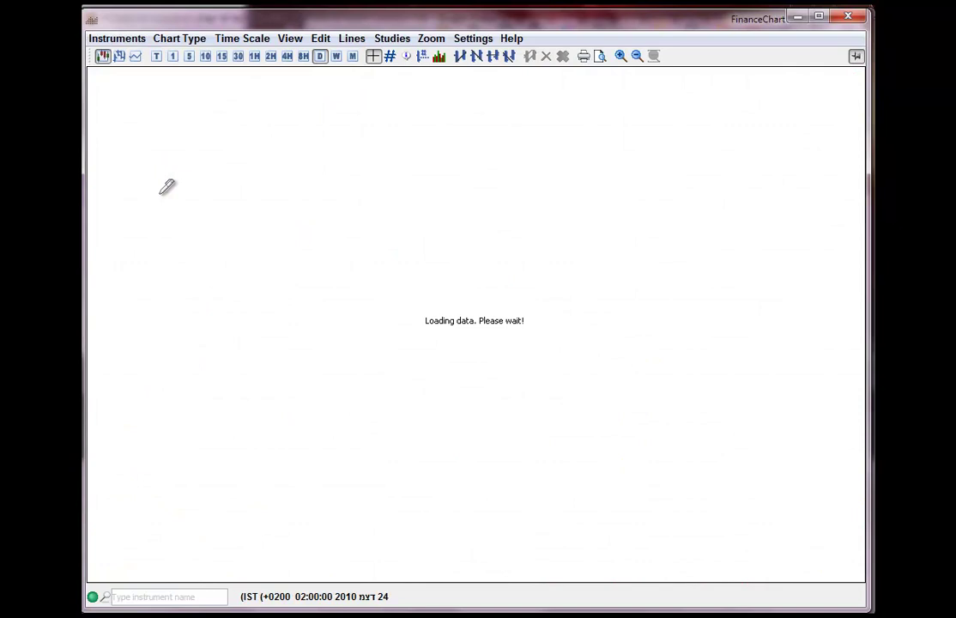
click(457, 157)
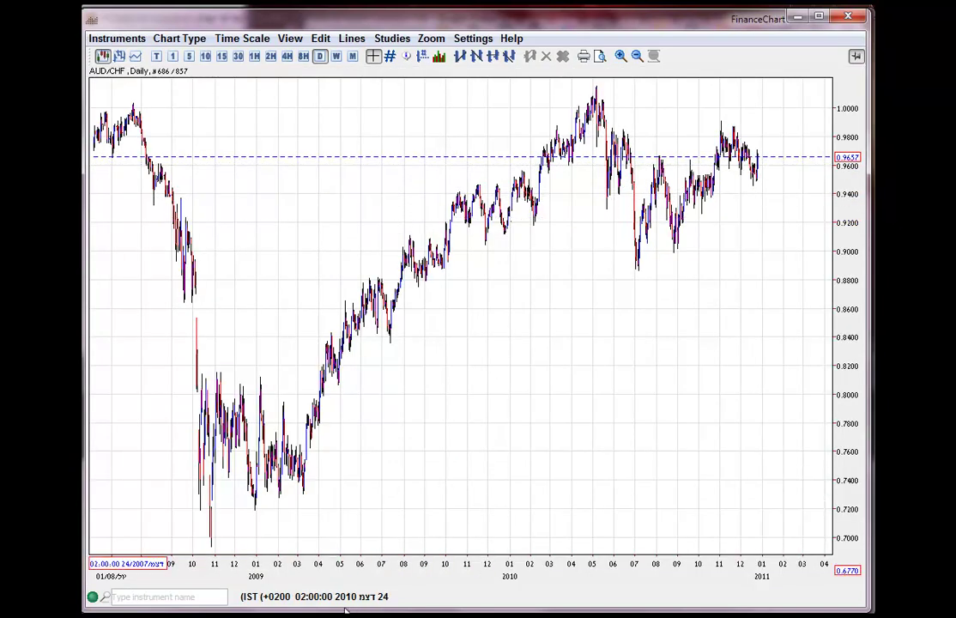
drag(266, 508, 352, 509)
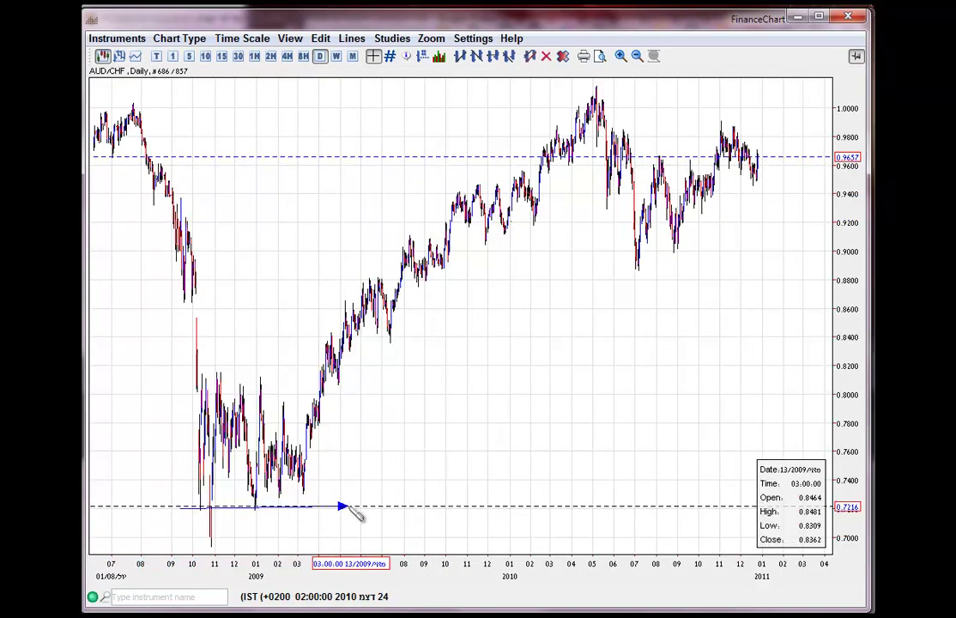
Show AUD/CHF on 4-hour bars, zoomed out to the late-2010 high near 0.99.
click(288, 59)
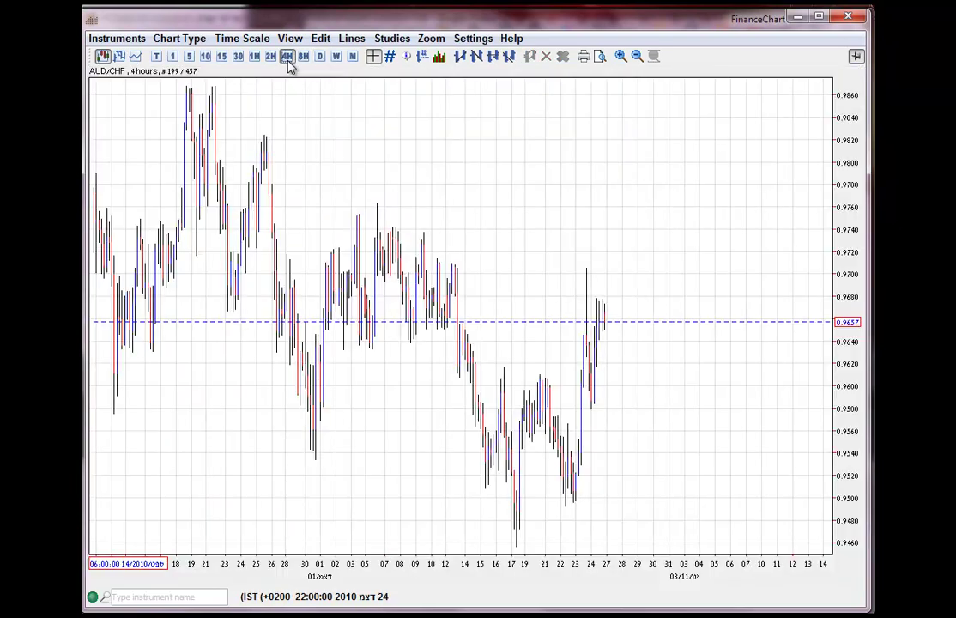
scroll(416, 115, down, 5)
scroll(416, 114, down, 3)
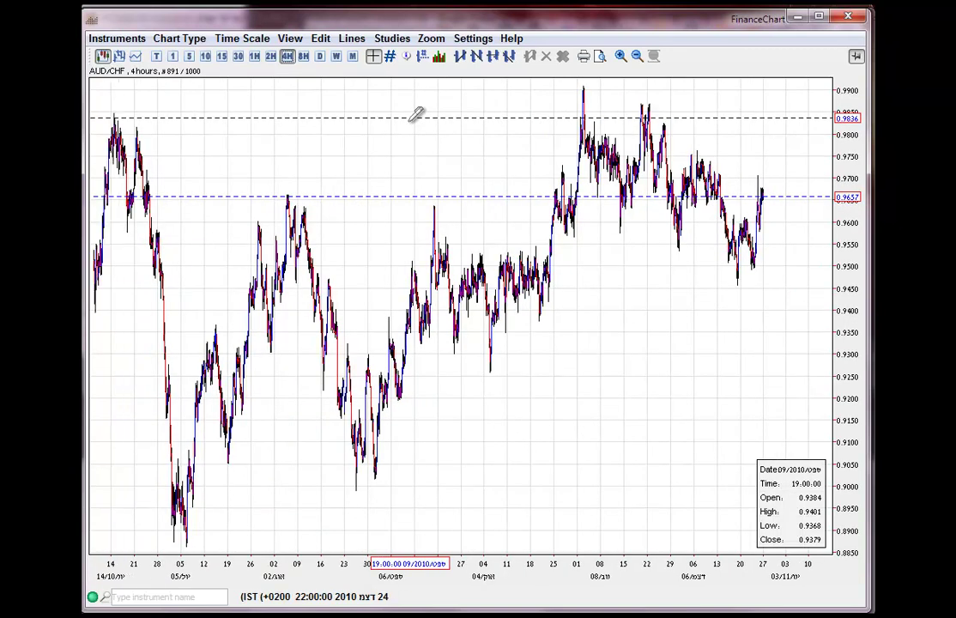
click(117, 40)
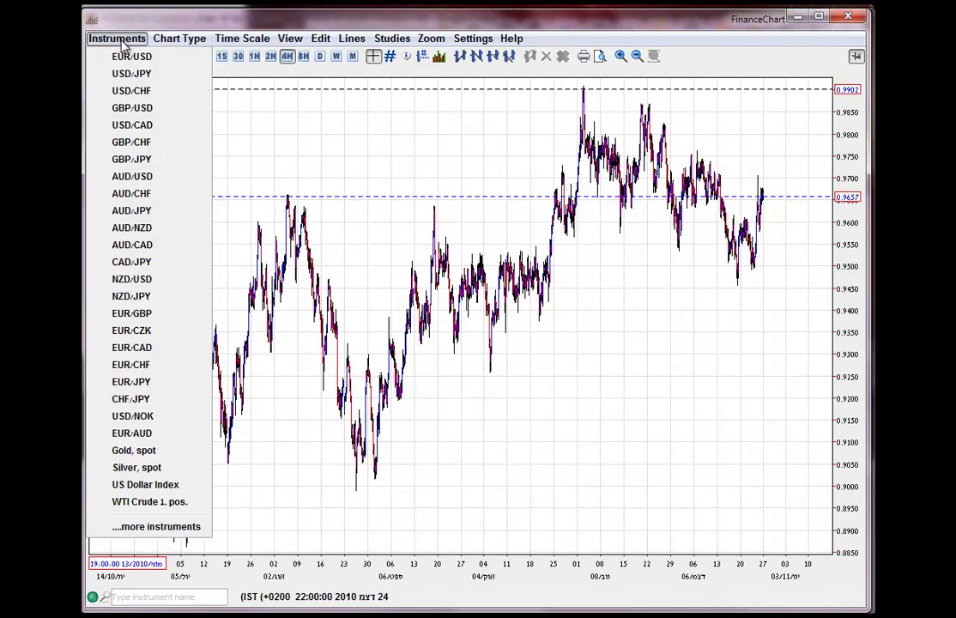
Load USD/CHF on weekly bars.
click(143, 91)
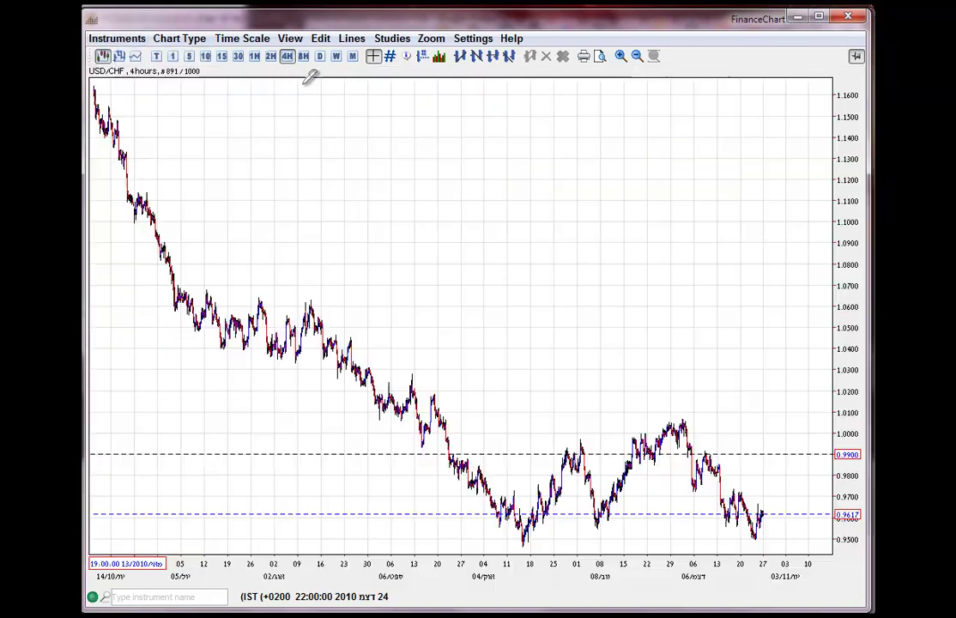
click(353, 57)
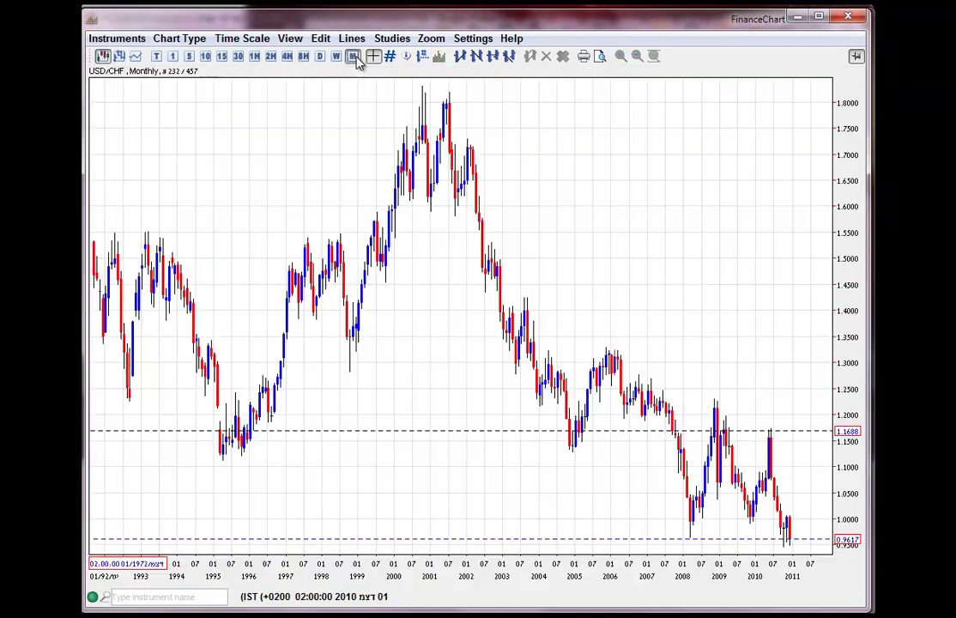
click(334, 60)
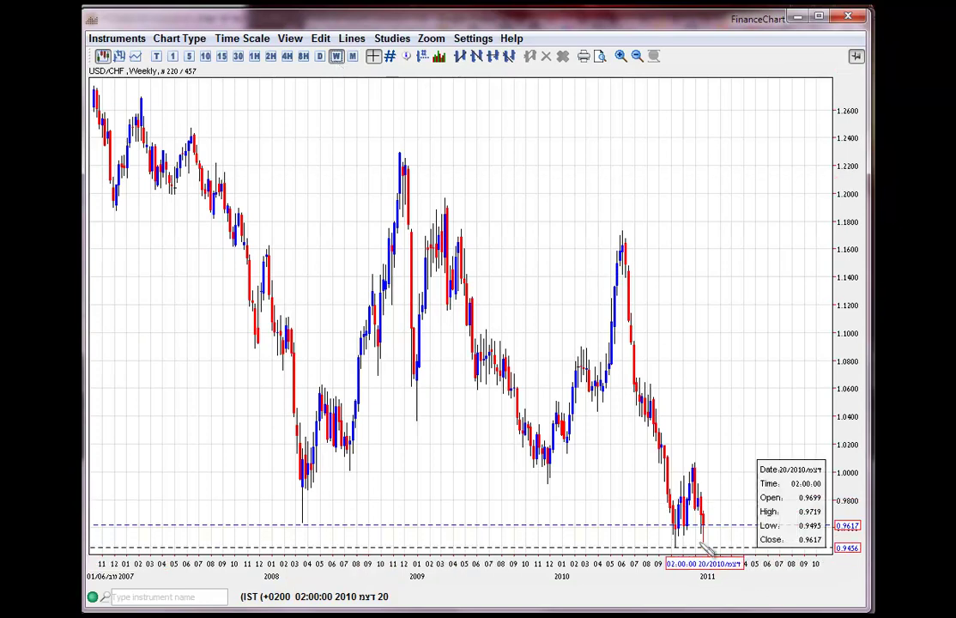
Mark the late-2010 and 2008 lows with arrows and draw a falling trendline from the 2007 highs.
drag(648, 532, 725, 514)
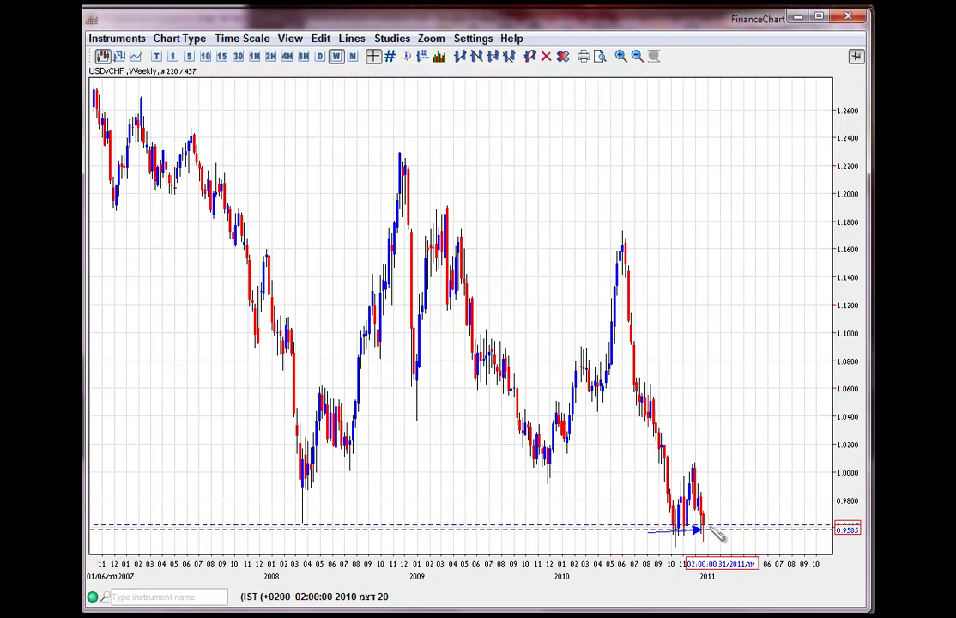
drag(245, 541, 316, 524)
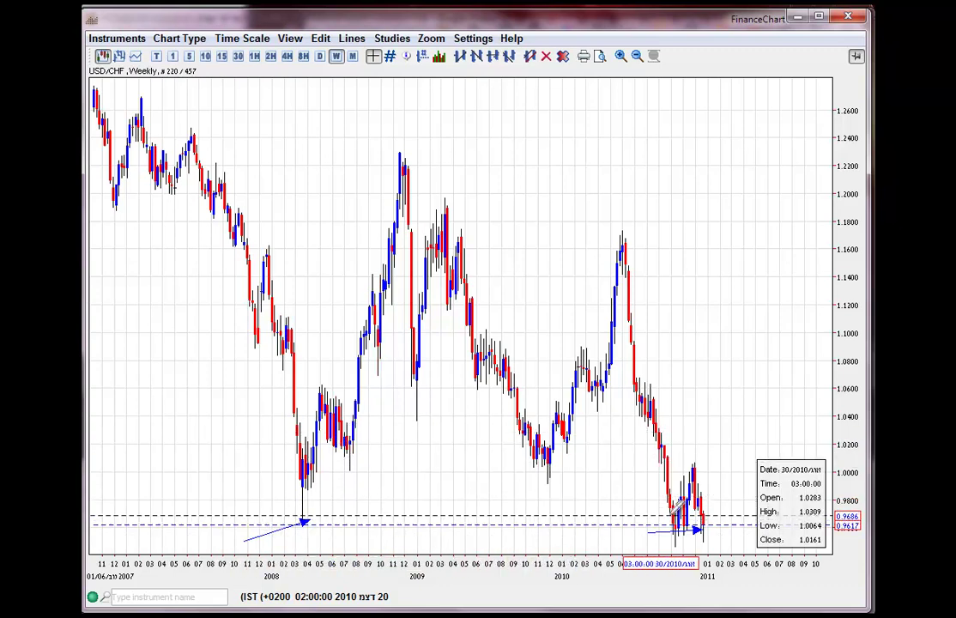
mouse_move(142, 92)
mouse_down()
mouse_move(346, 241)
mouse_move(408, 307)
mouse_up()
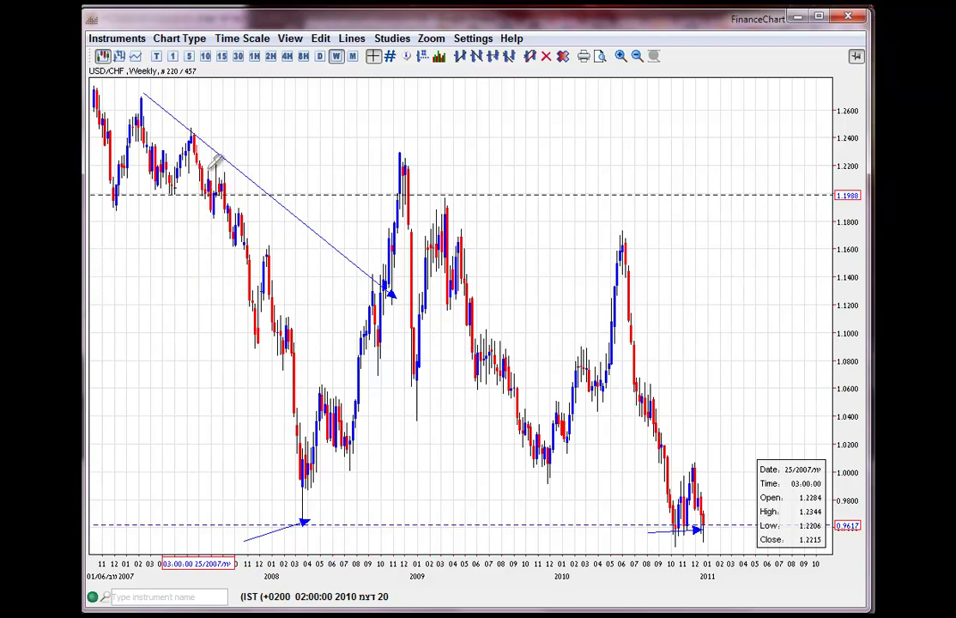
View USD/CHF on daily bars, with price near 0.9617.
click(289, 62)
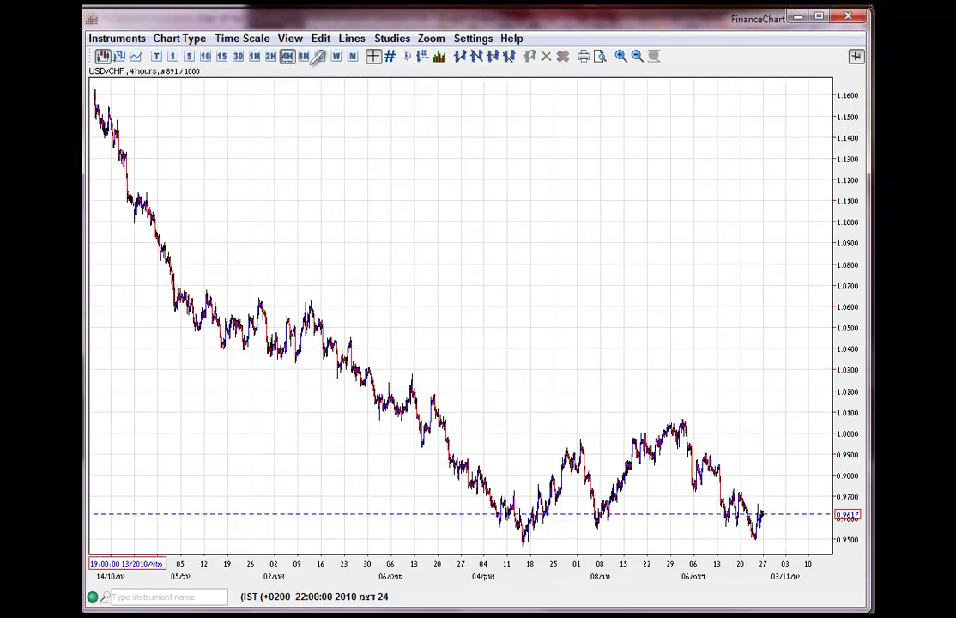
click(320, 62)
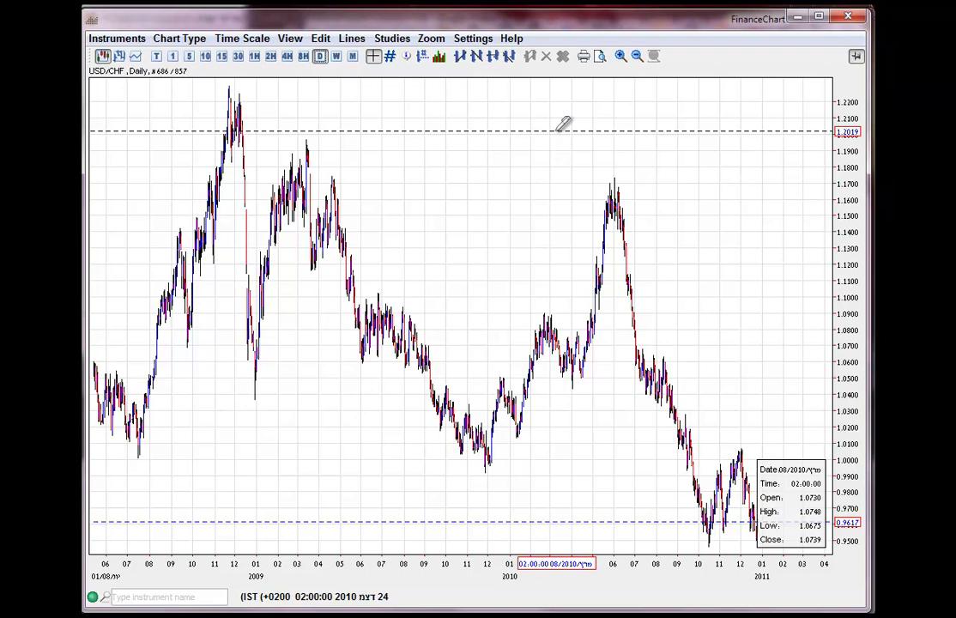
click(115, 39)
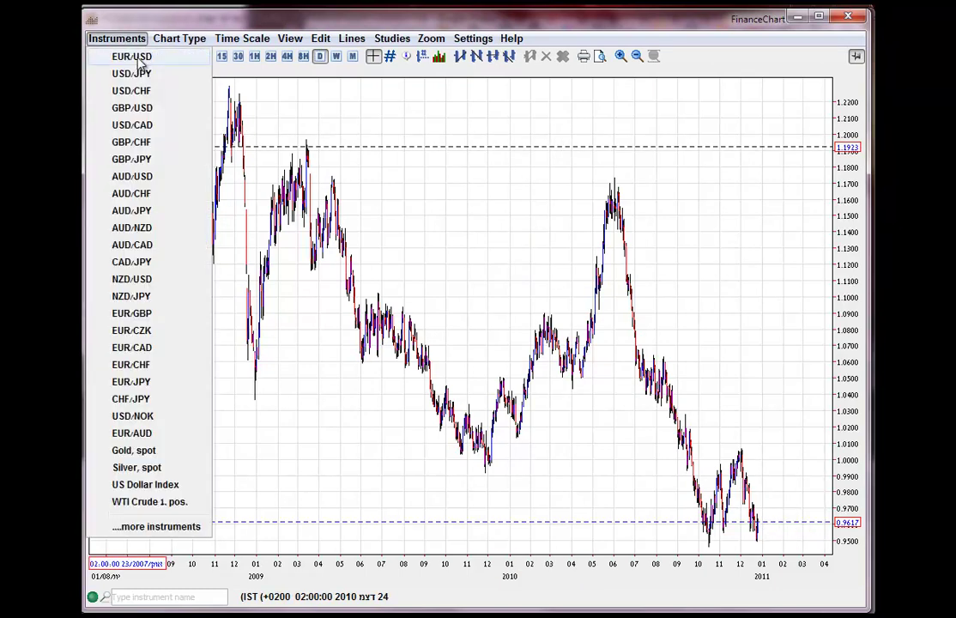
Chart USD/JPY on 4-hour bars, arrow bounces near 82.90 and the mid-September low, then go to Firefox.
click(144, 73)
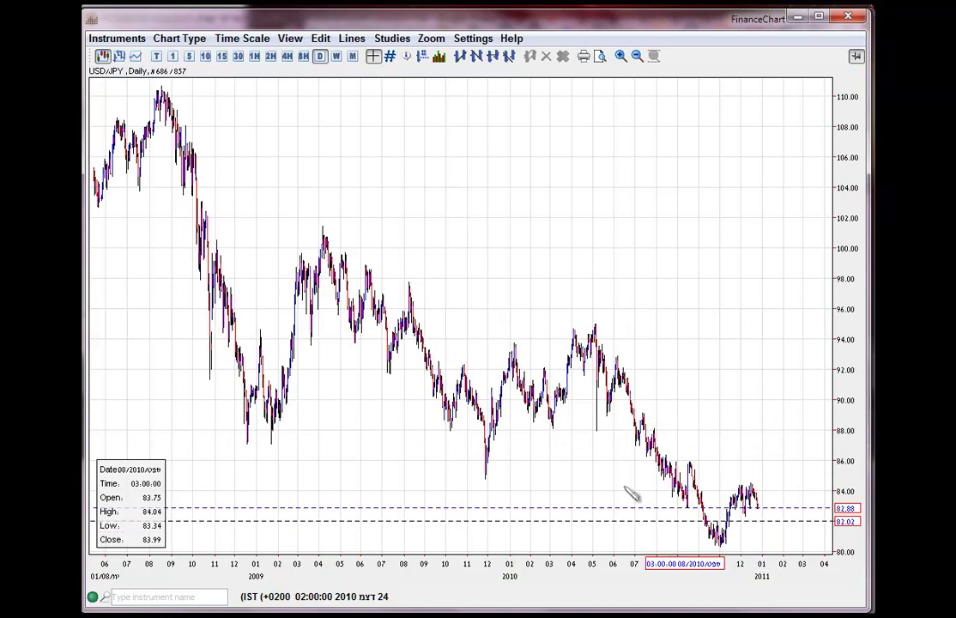
click(287, 57)
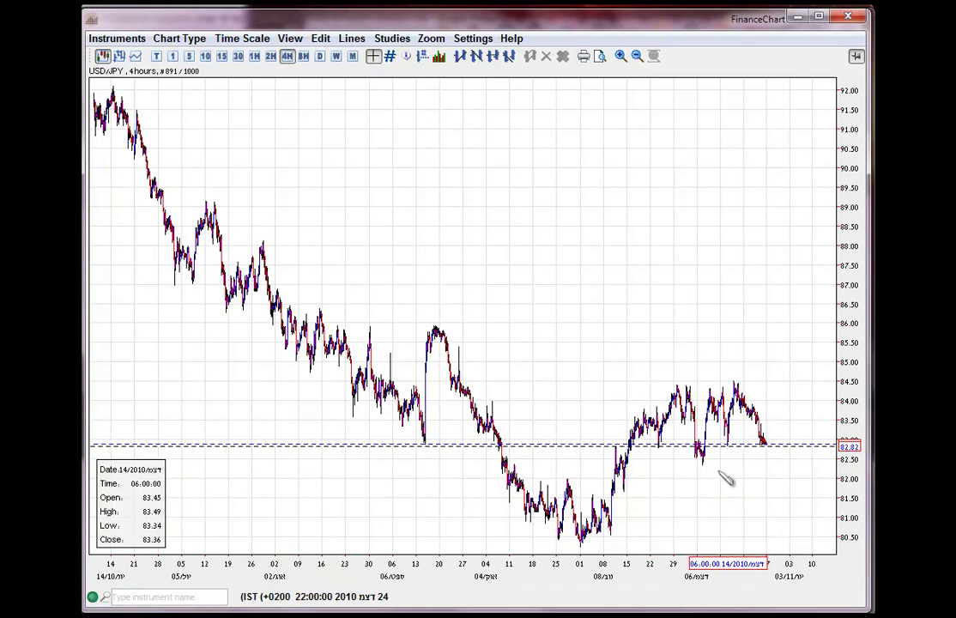
drag(714, 473, 760, 457)
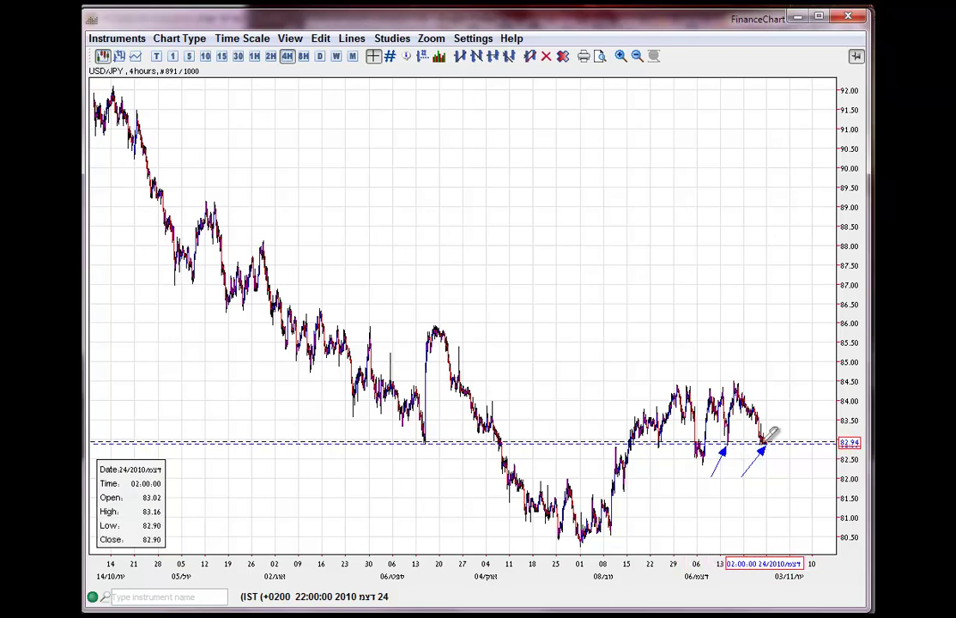
drag(657, 470, 667, 448)
drag(338, 483, 438, 451)
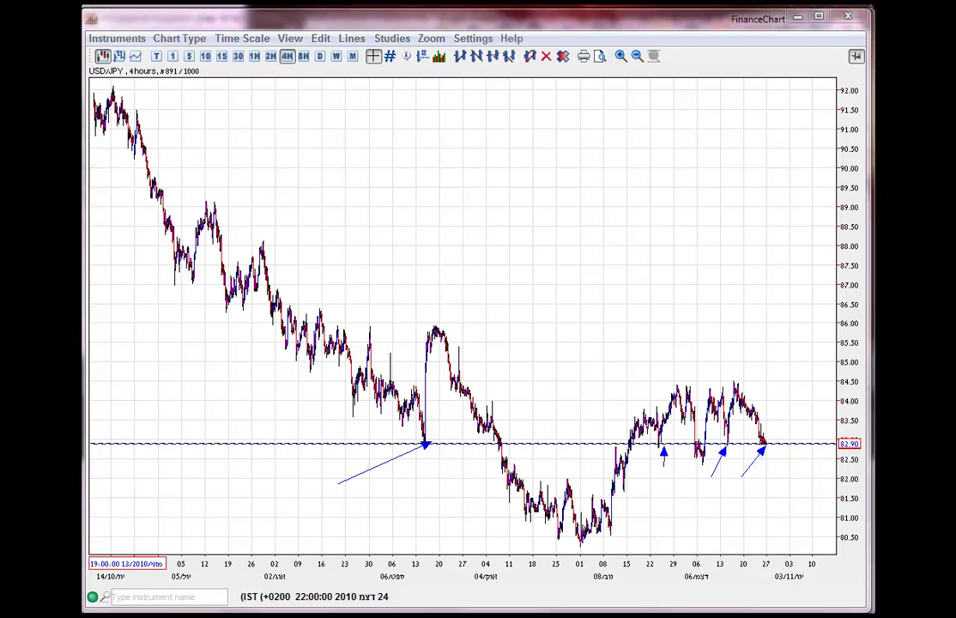
key(alt+Tab)
Scroll through the elbaria.com homepage's course listings and upcoming course dates.
scroll(544, 335, down, 15)
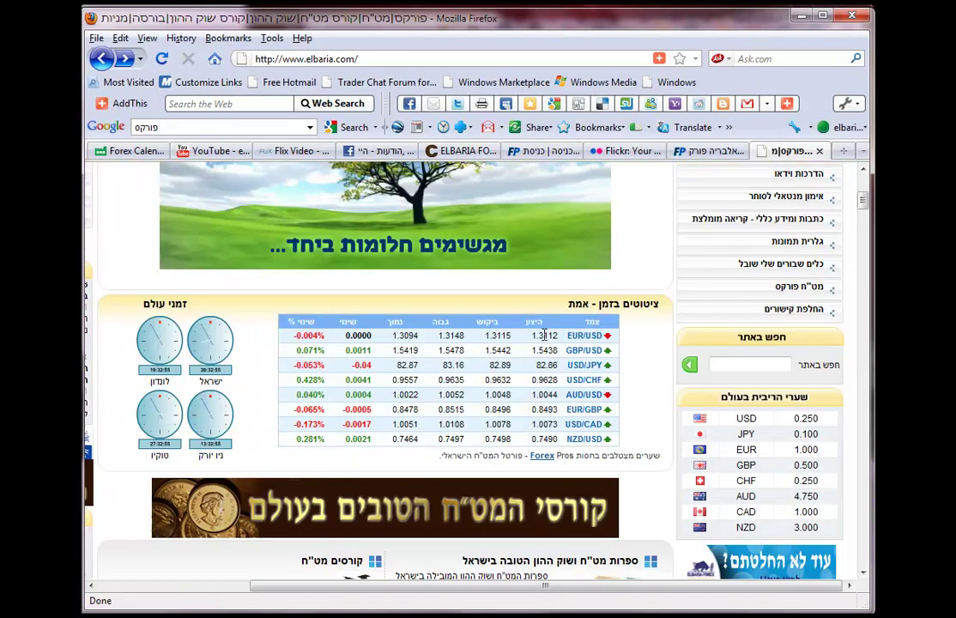
scroll(546, 339, down, 10)
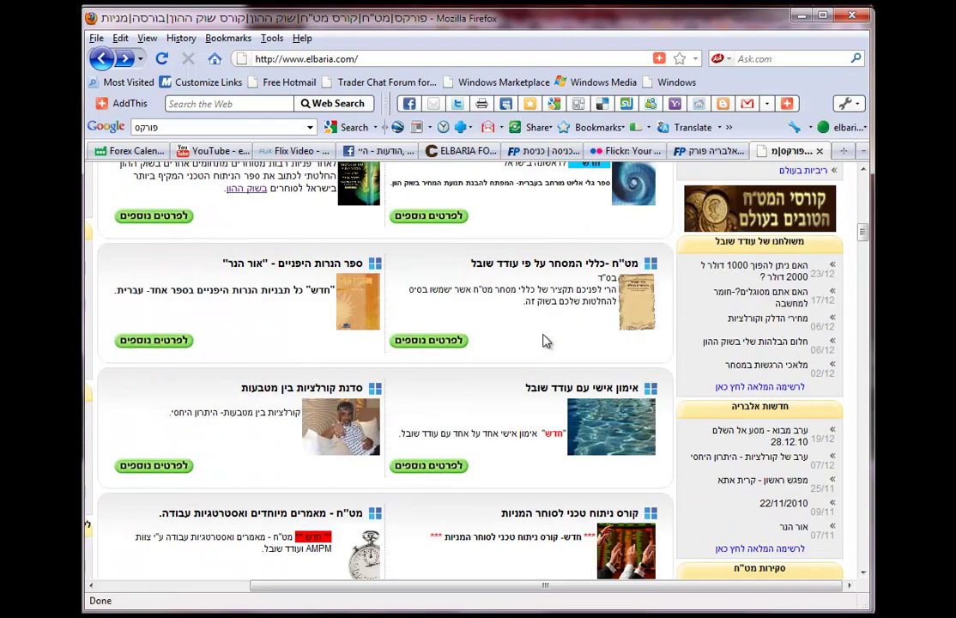
drag(396, 587, 171, 601)
scroll(210, 532, up, 5)
scroll(210, 533, up, 10)
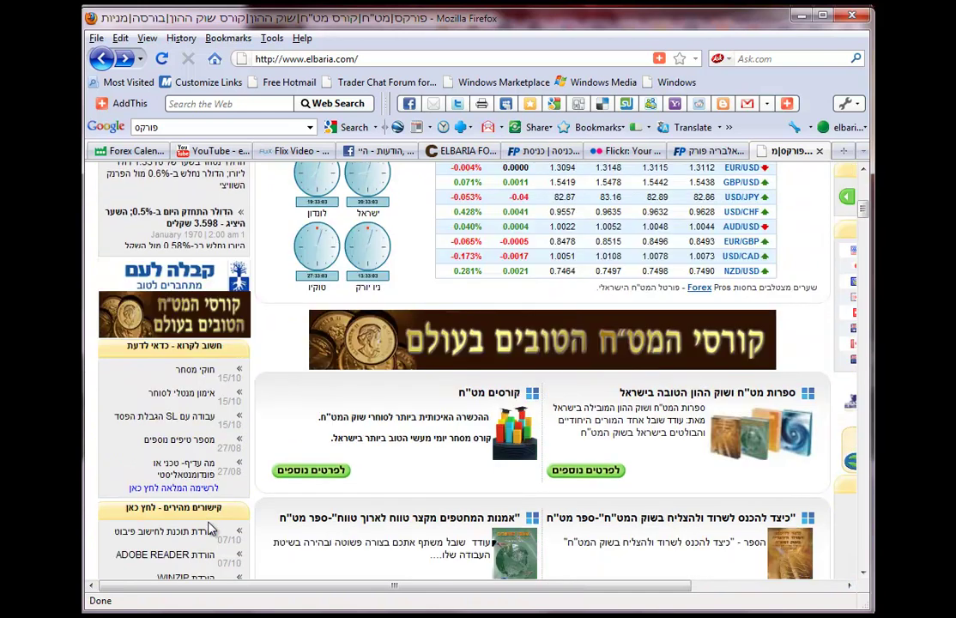
scroll(210, 352, down, 3)
scroll(208, 369, down, 3)
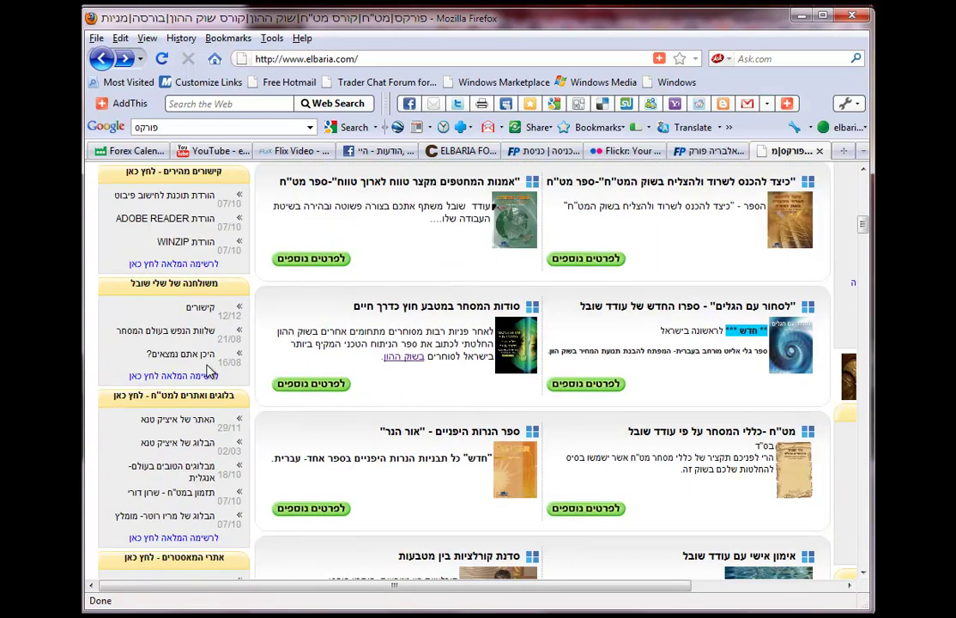
drag(635, 586, 806, 575)
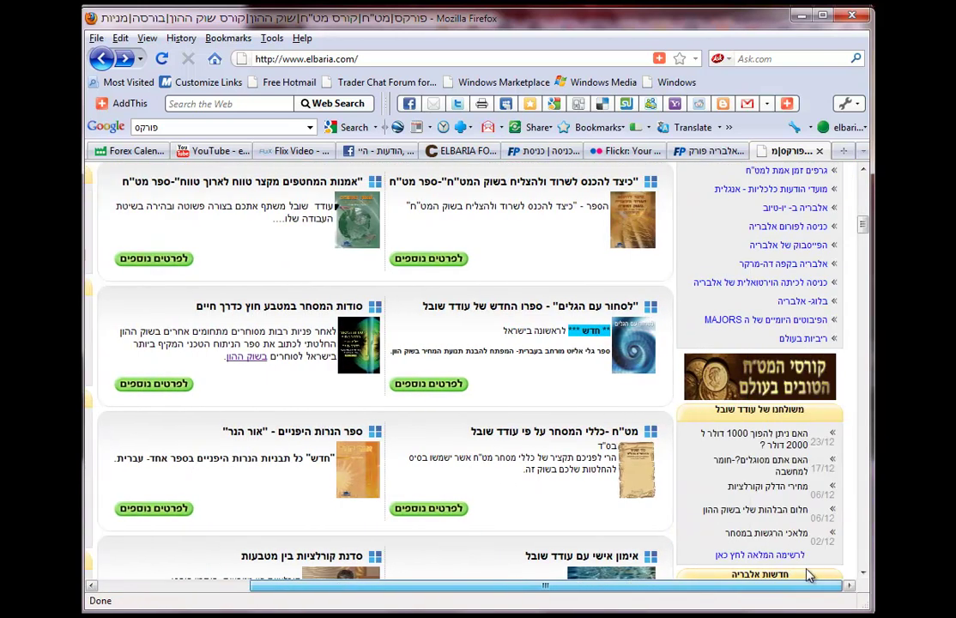
click(863, 572)
click(864, 572)
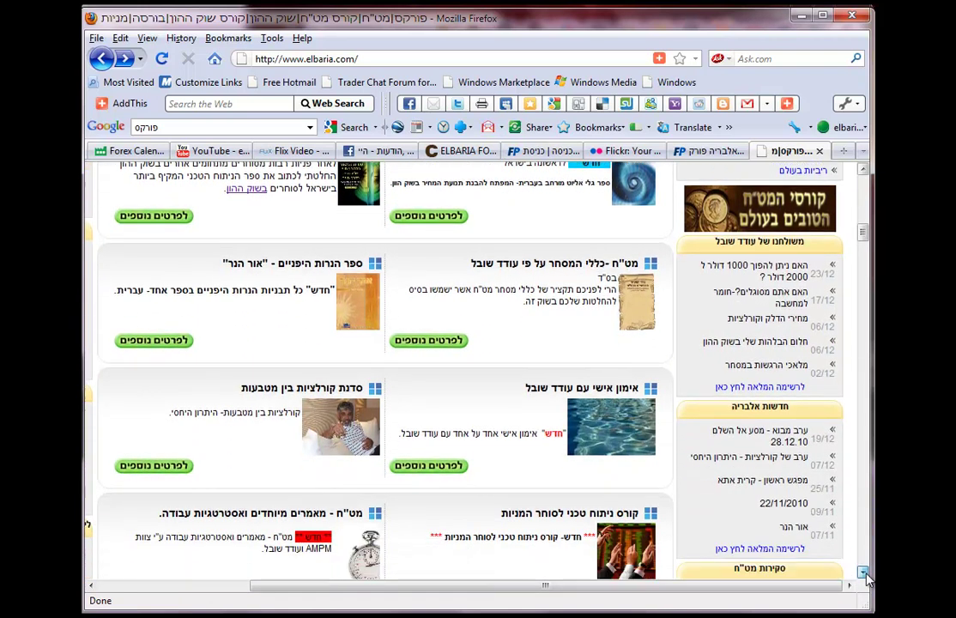
click(864, 572)
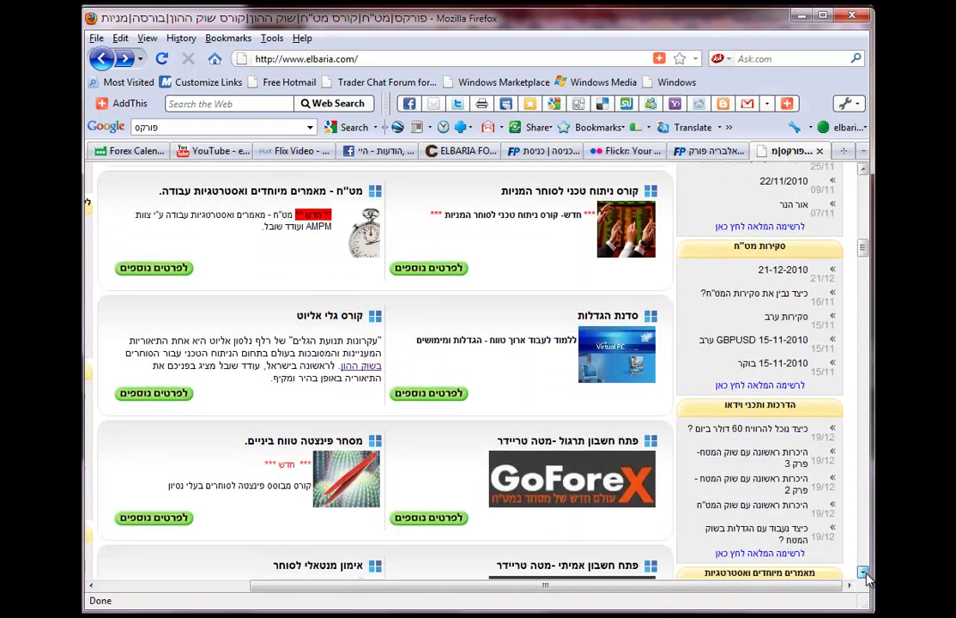
click(863, 572)
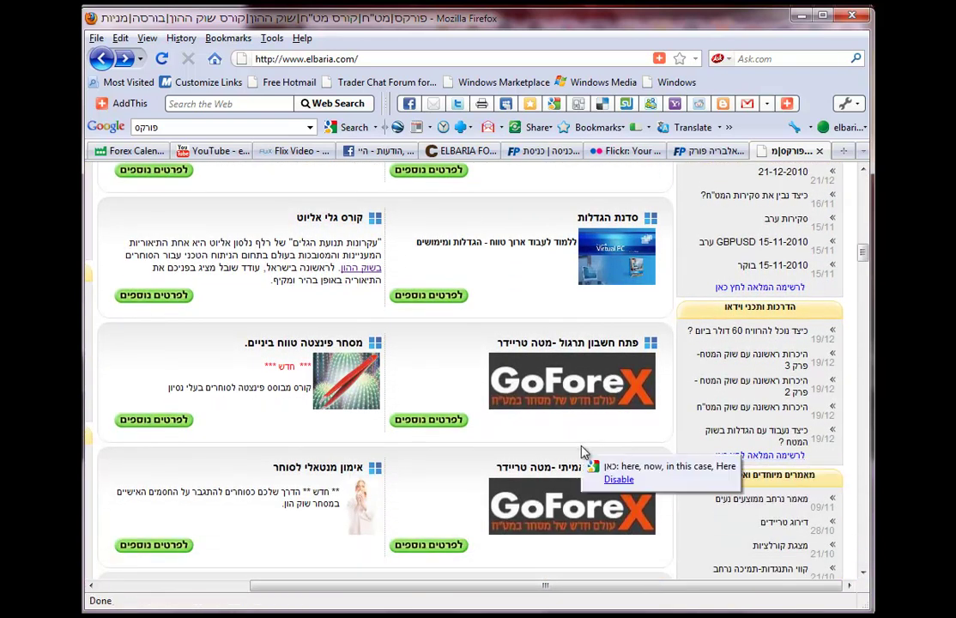
Scroll further down past the trading articles to the site's YouTube channel playlists.
scroll(581, 449, up, 5)
scroll(581, 448, down, 10)
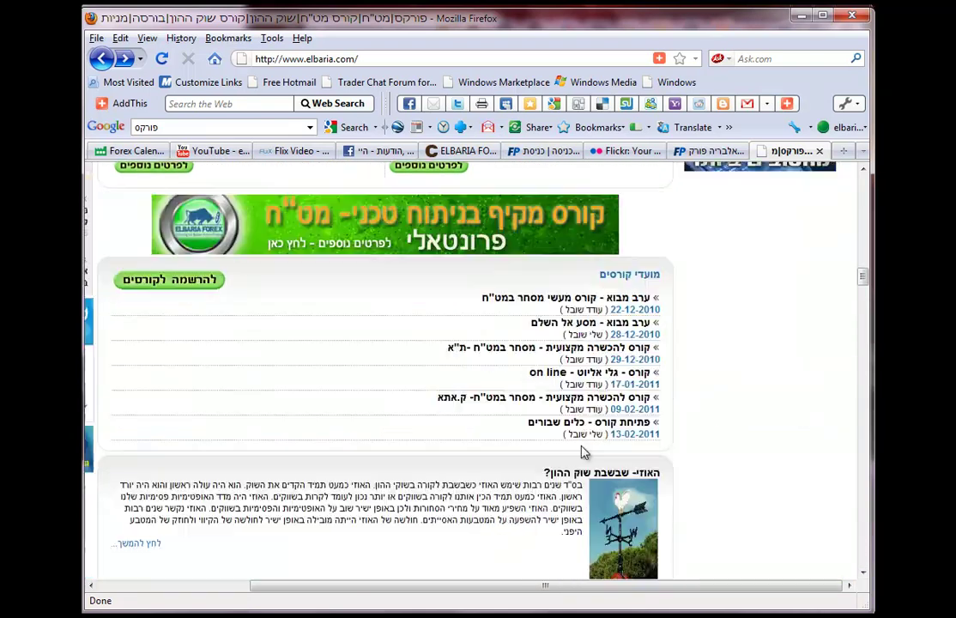
scroll(583, 449, down, 5)
scroll(581, 450, down, 10)
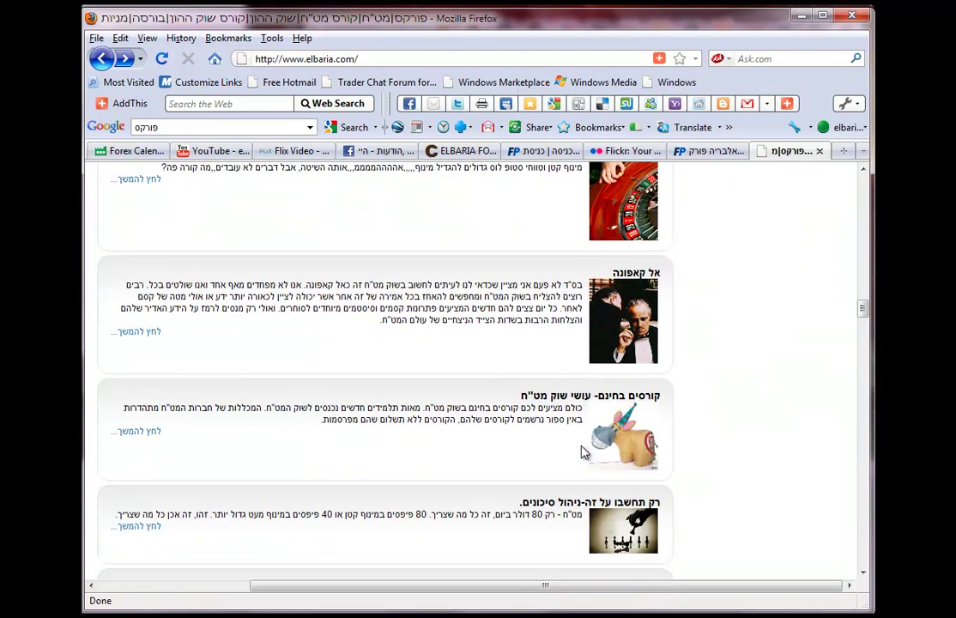
scroll(581, 452, down, 3)
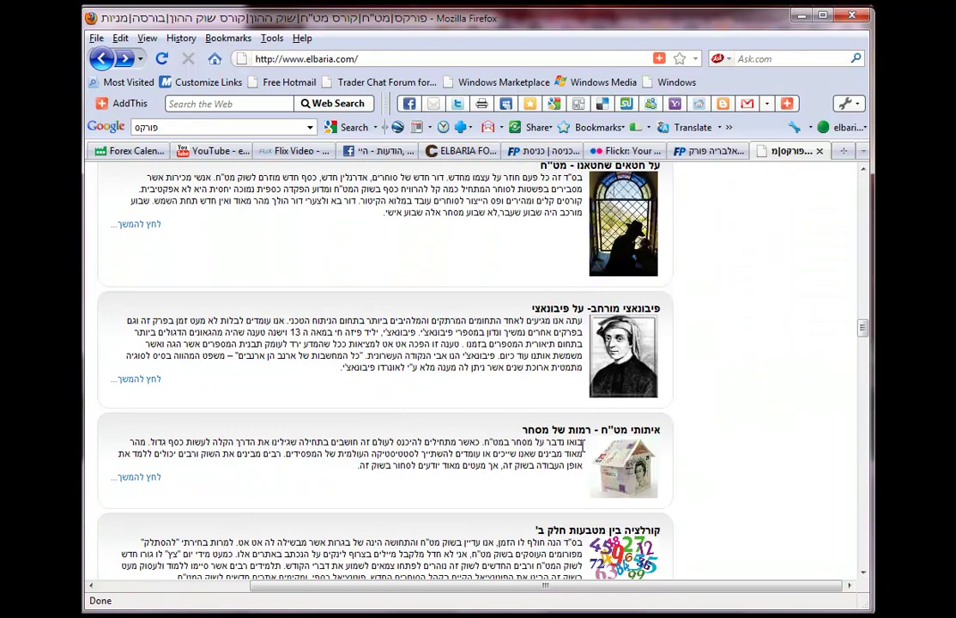
scroll(583, 448, down, 6)
scroll(581, 452, down, 2)
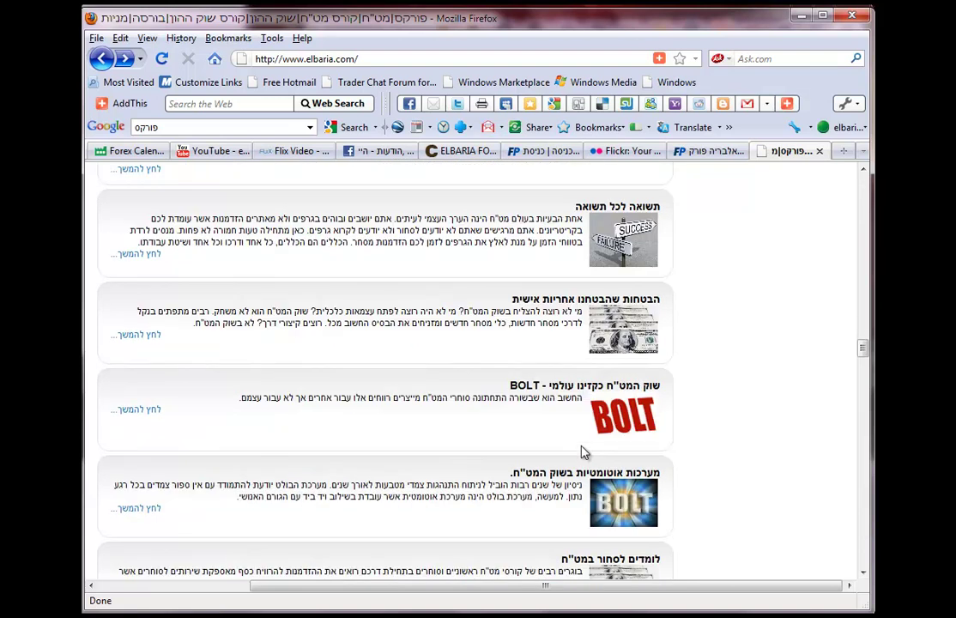
scroll(581, 452, up, 7)
scroll(581, 452, up, 5)
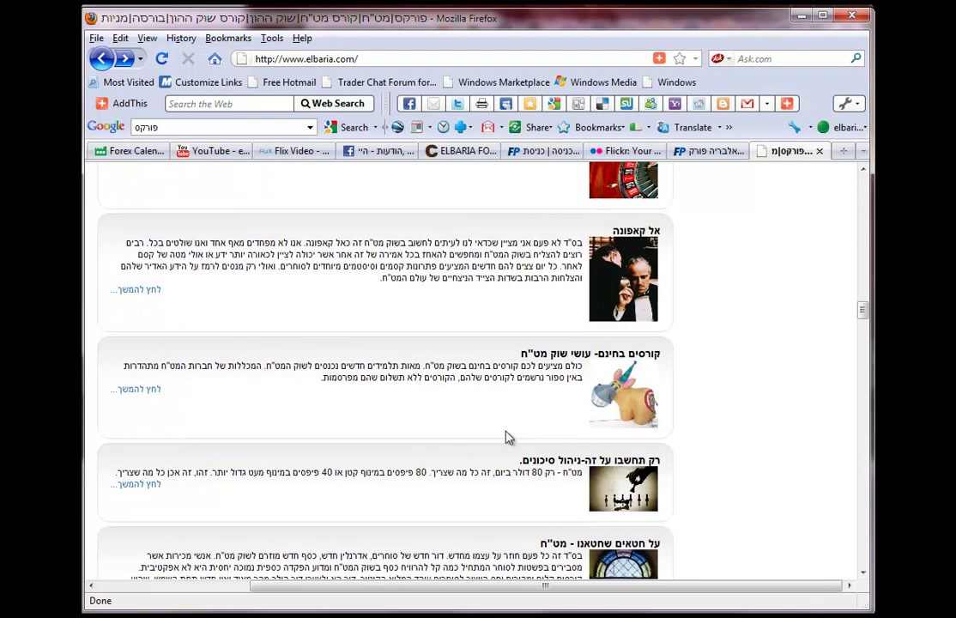